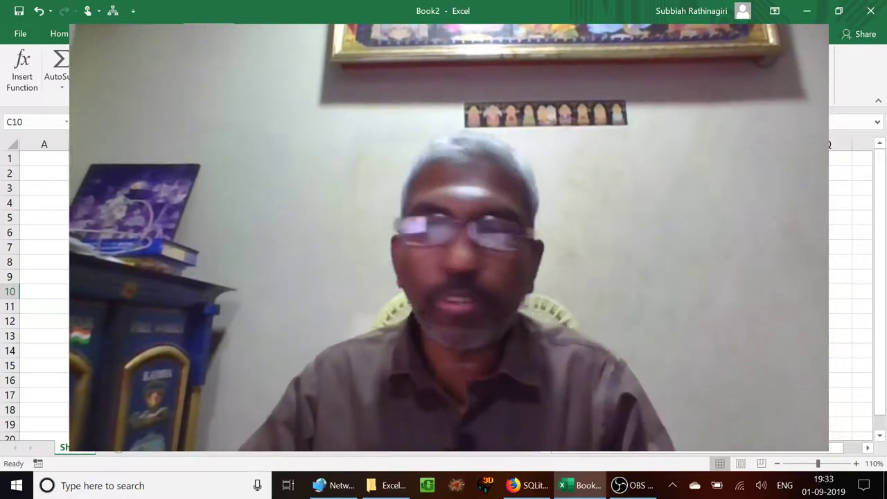
- Go through the heading lines in cells C4, C6 and C8
{"action": "key", "text": "ctrl+Home"}
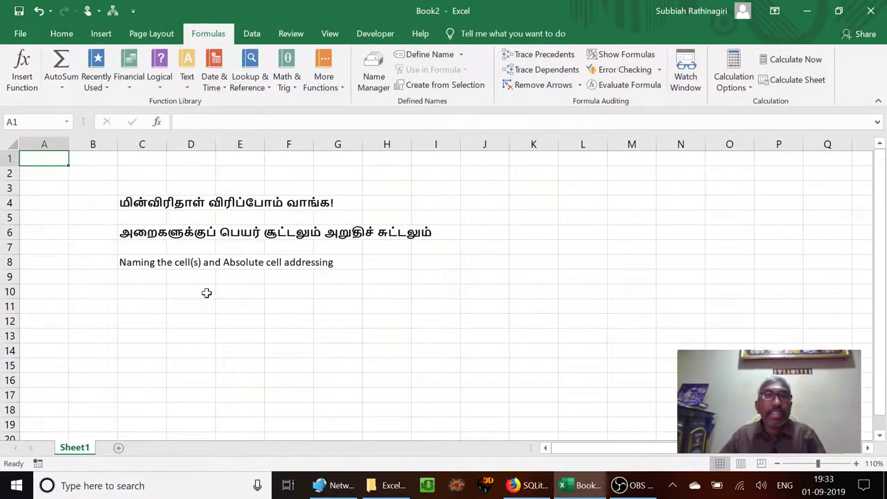
{"action": "key", "text": "Down"}
{"action": "key", "text": "Down"}
{"action": "key", "text": "Down"}
{"action": "key", "text": "Down"}
{"action": "key", "text": "Right"}
{"action": "key", "text": "Right"}
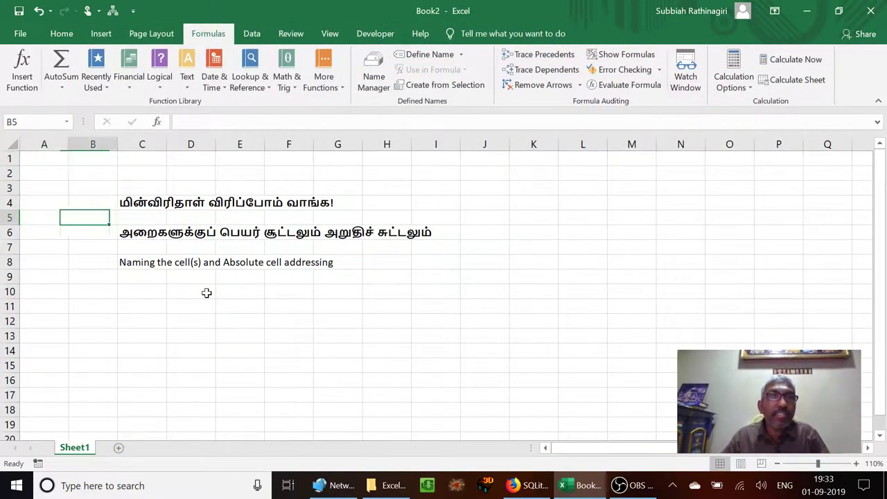
{"action": "key", "text": "Down"}
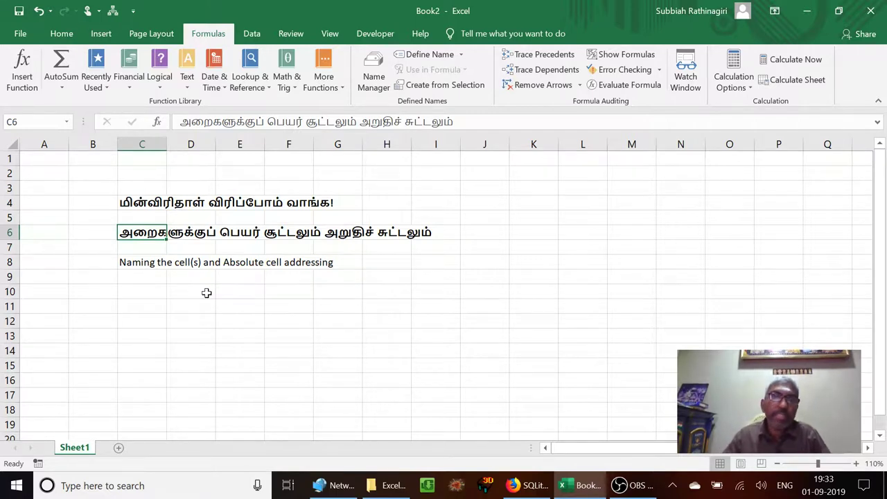
{"action": "key", "text": "Down"}
{"action": "key", "text": "Down"}
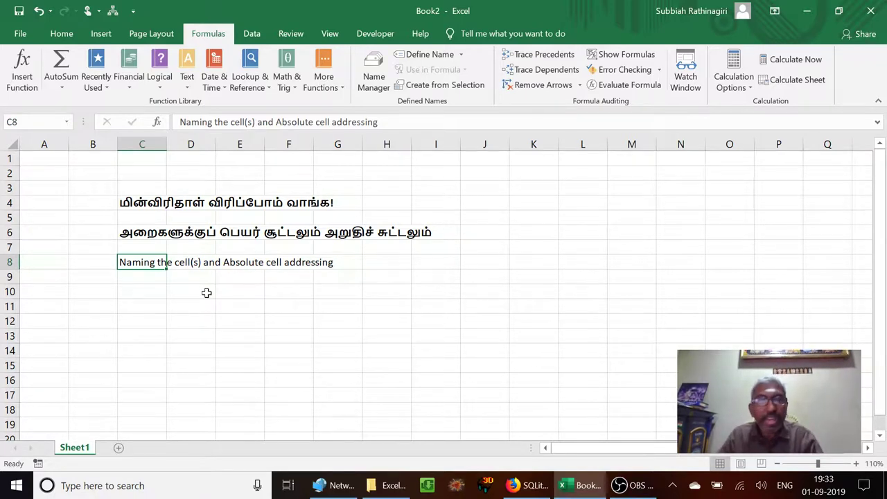
- Enter the labels Cost, Life and Scrap Value in cells C11 to C13 and widen column C to fit them
{"action": "key", "text": "Down"}
{"action": "key", "text": "Down"}
{"action": "key", "text": "Down"}
{"action": "key", "text": "Up"}
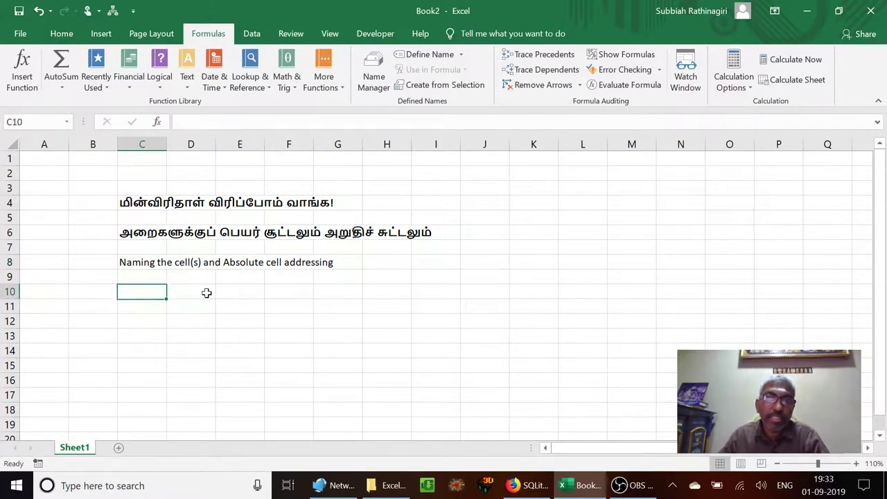
{"action": "key", "text": "Down"}
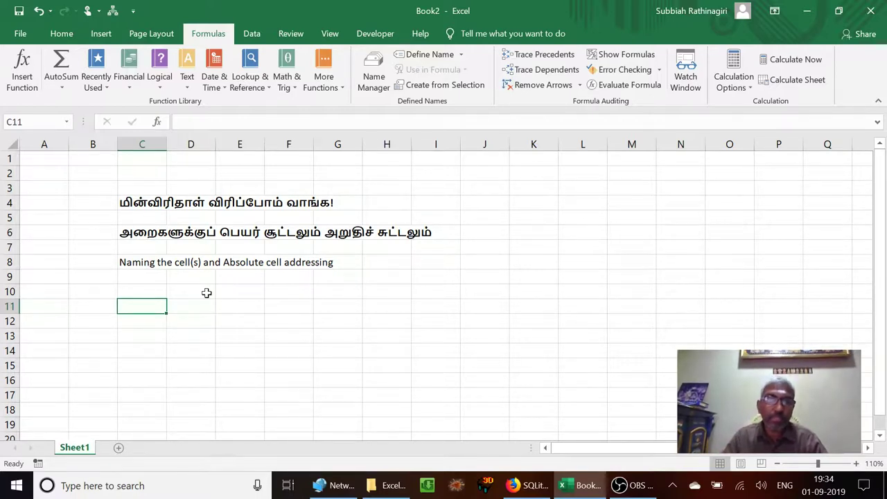
{"action": "type", "text": "Cost"}
{"action": "key", "text": "Return"}
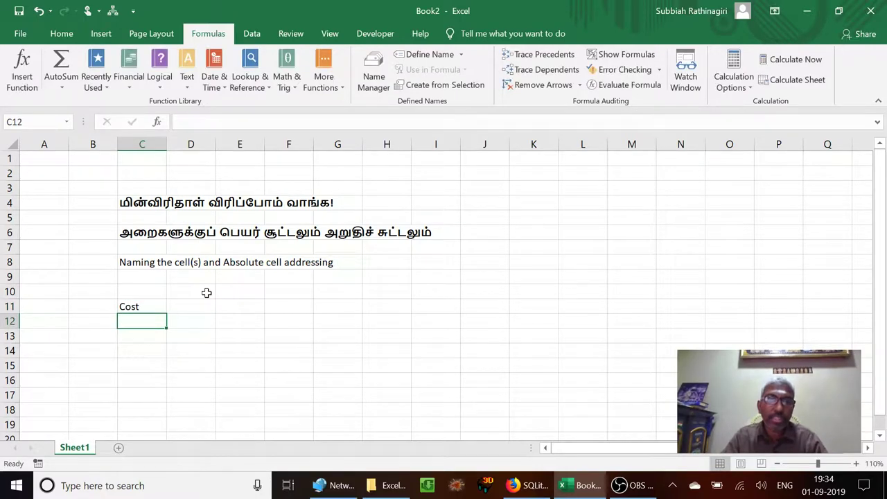
{"action": "type", "text": "Life"}
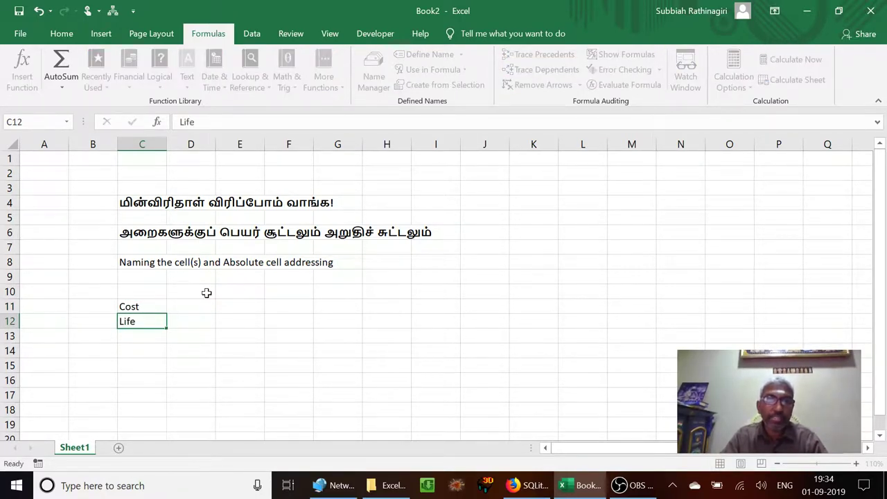
{"action": "key", "text": "Return"}
{"action": "type", "text": "S"}
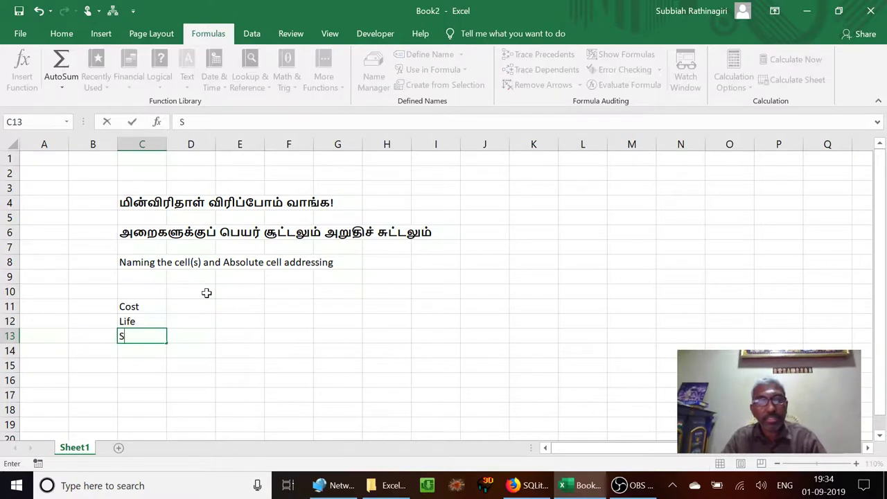
{"action": "type", "text": "crap Value"}
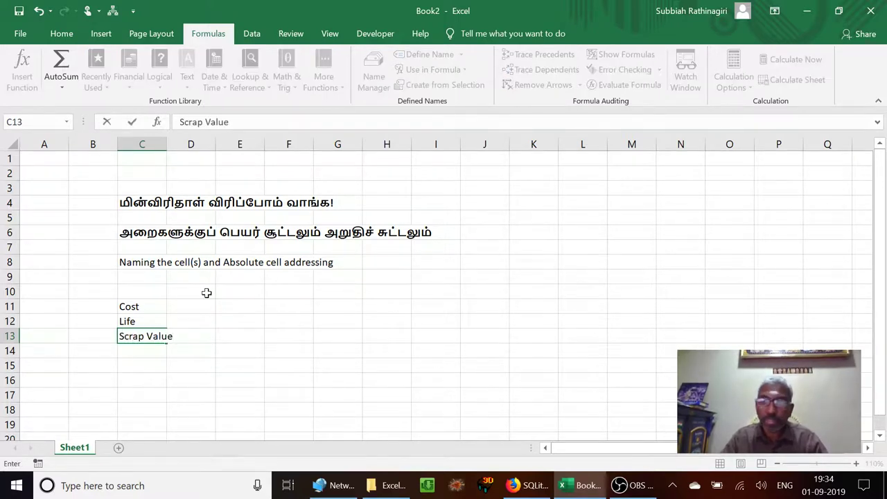
{"action": "key", "text": "Up"}
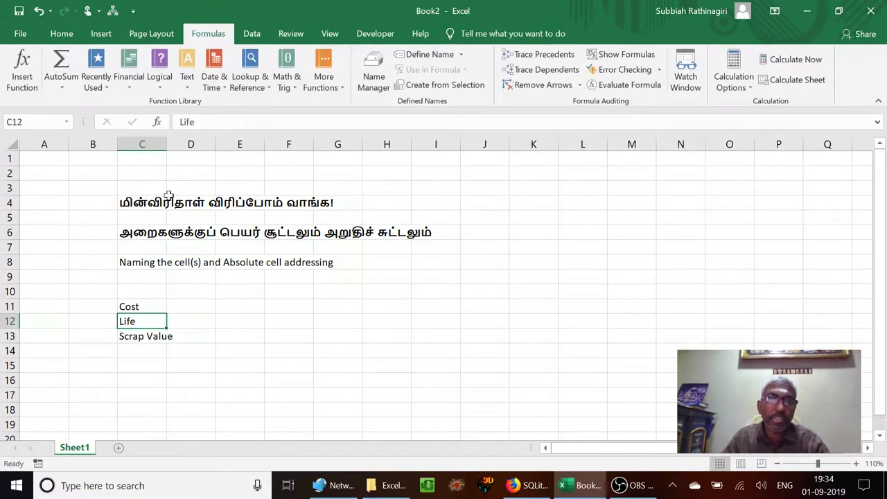
{"action": "left_click_drag", "start_coordinate": [167, 143], "coordinate": [178, 143]}
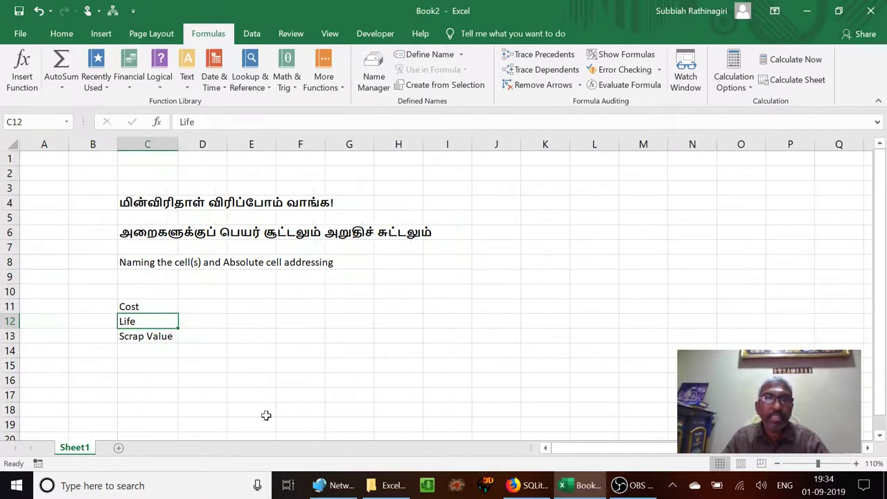
- Enter the cost 1000000, the life 10 and the scrap value 100000 in cells D11 to D13
{"action": "left_click", "coordinate": [196, 305]}
{"action": "type", "text": "1000000"}
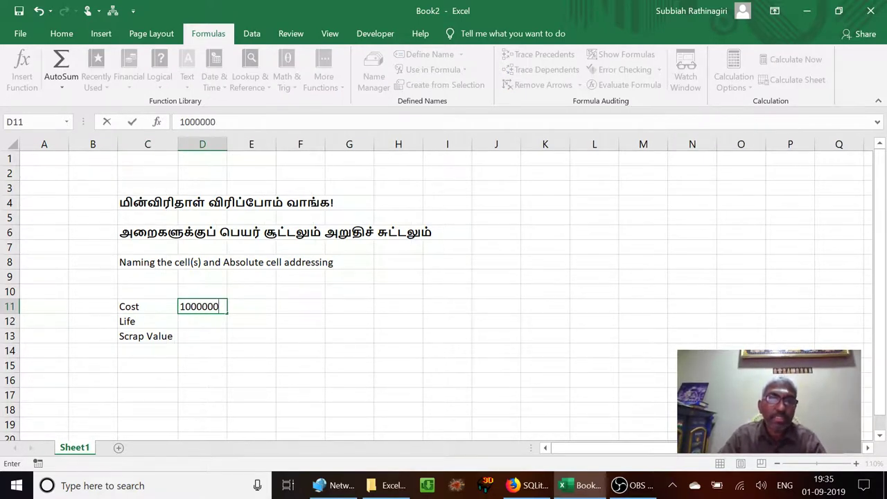
{"action": "key", "text": "Return"}
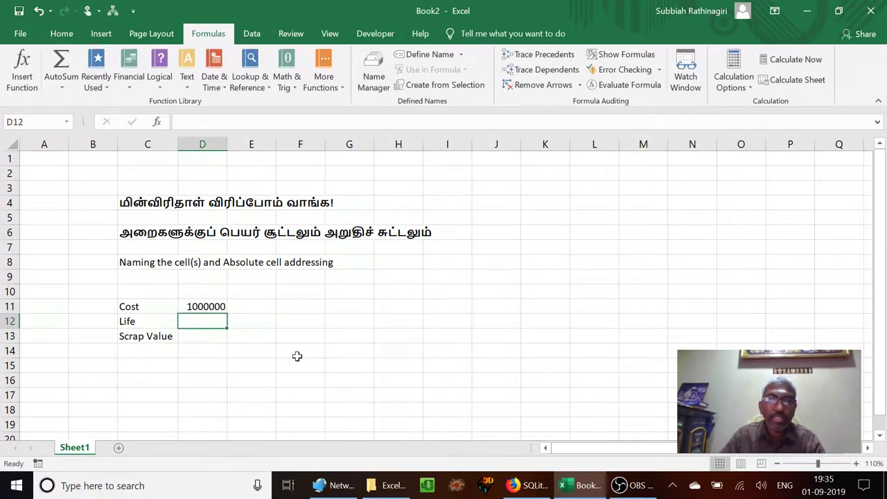
{"action": "type", "text": "10"}
{"action": "key", "text": "Return"}
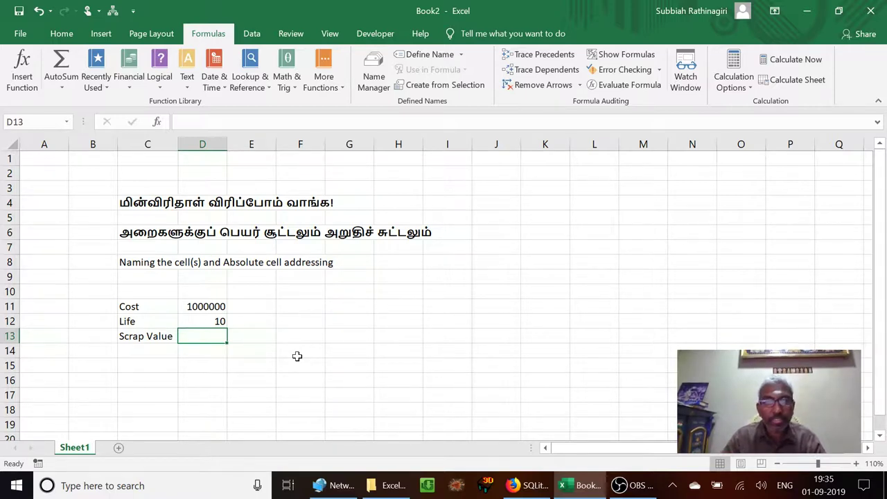
{"action": "type", "text": "100000"}
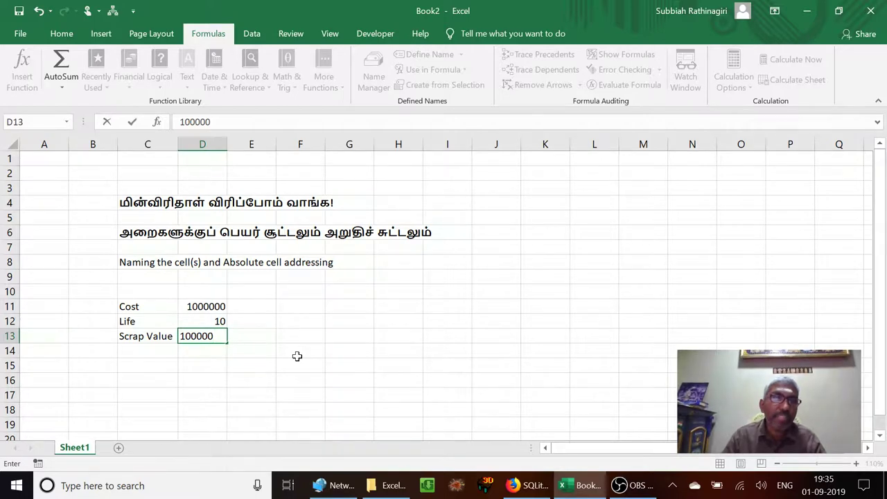
{"action": "key", "text": "Return"}
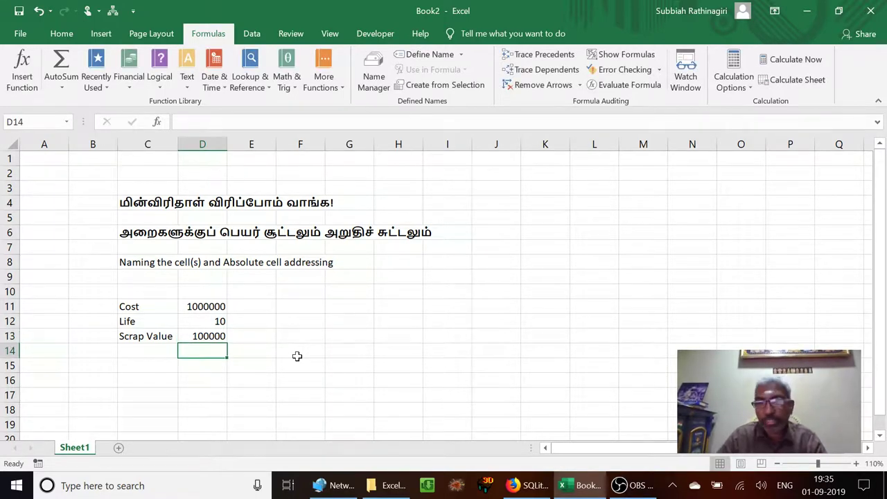
- Review the Cost, Life and Scrap Value labels and their amounts in C11:D13
{"action": "key", "text": "Down"}
{"action": "key", "text": "Left"}
{"action": "key", "text": "Left"}
{"action": "key", "text": "Up"}
{"action": "key", "text": "Up"}
{"action": "key", "text": "Up"}
{"action": "key", "text": "Up"}
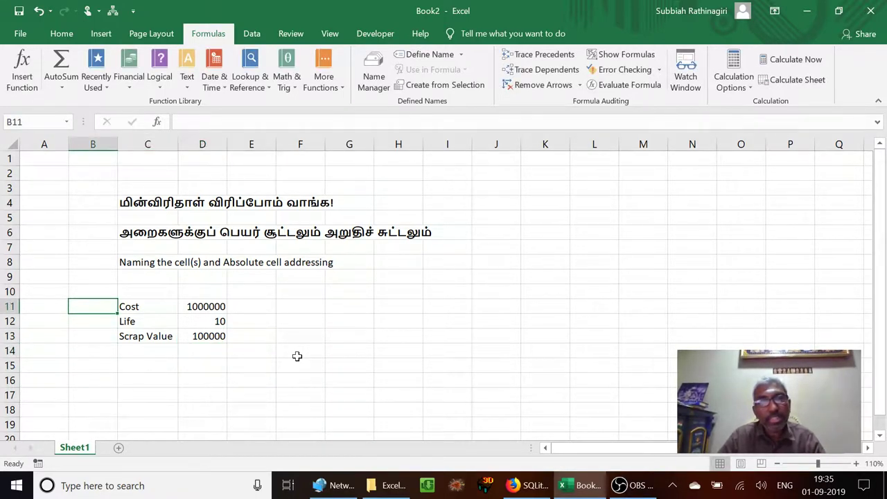
{"action": "key", "text": "Right"}
{"action": "key", "text": "Down"}
{"action": "key", "text": "Down"}
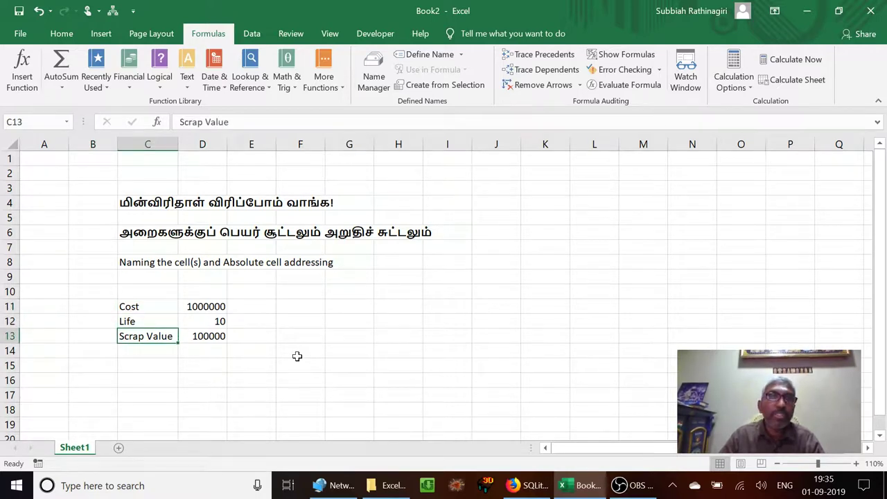
{"action": "key", "text": "Right"}
{"action": "key", "text": "Right"}
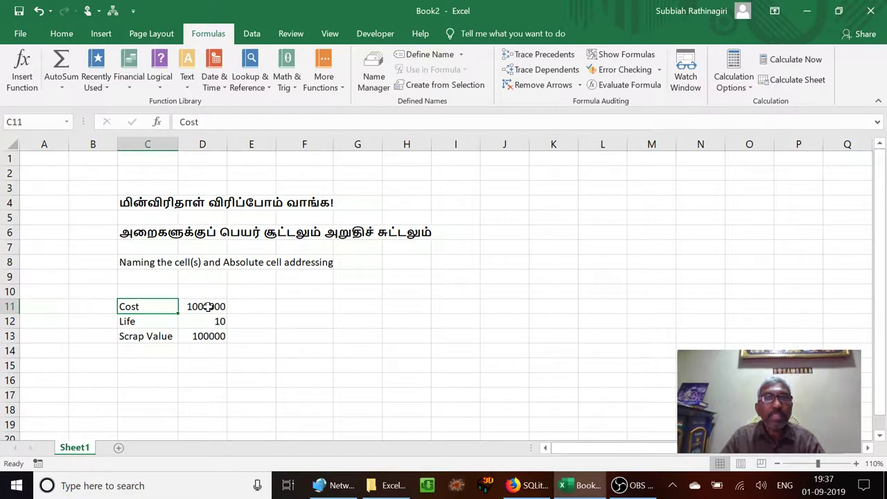
{"action": "left_click", "coordinate": [208, 306]}
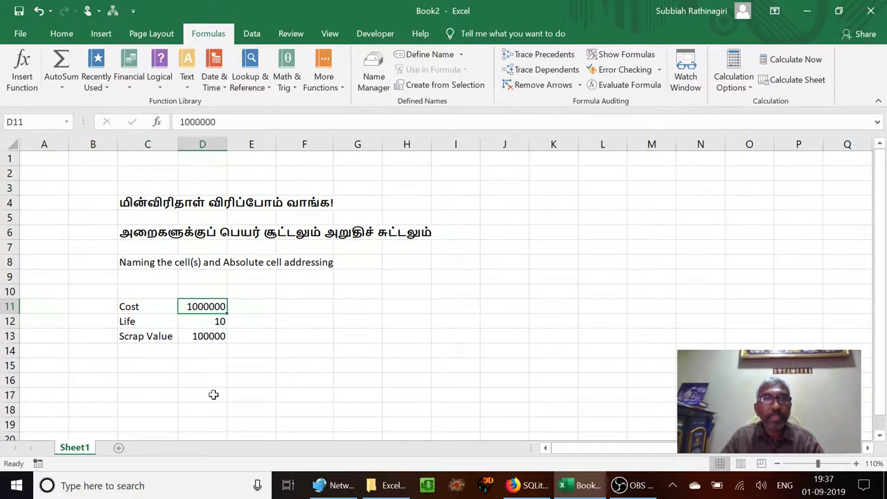
{"action": "left_click", "coordinate": [205, 323]}
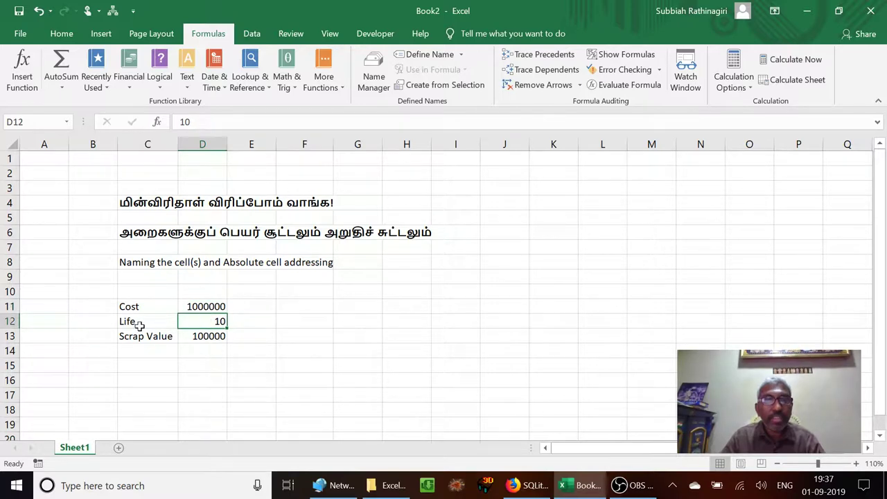
{"action": "left_click", "coordinate": [213, 335]}
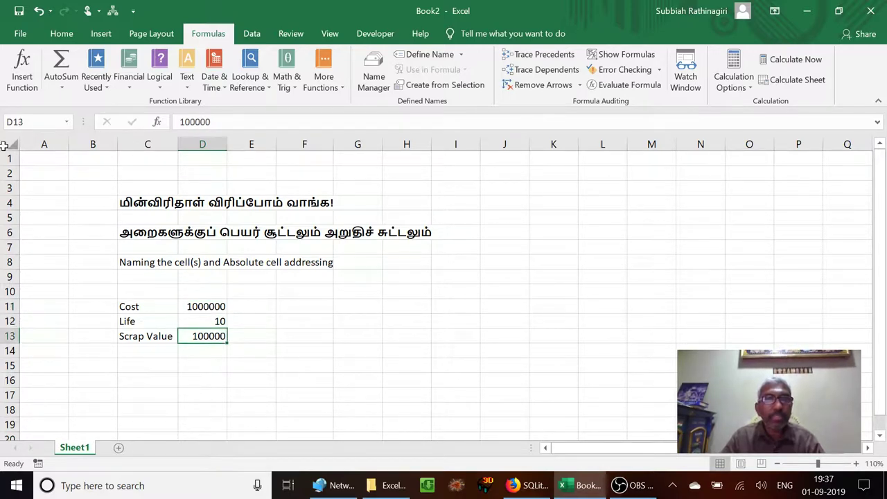
{"action": "left_click", "coordinate": [201, 307]}
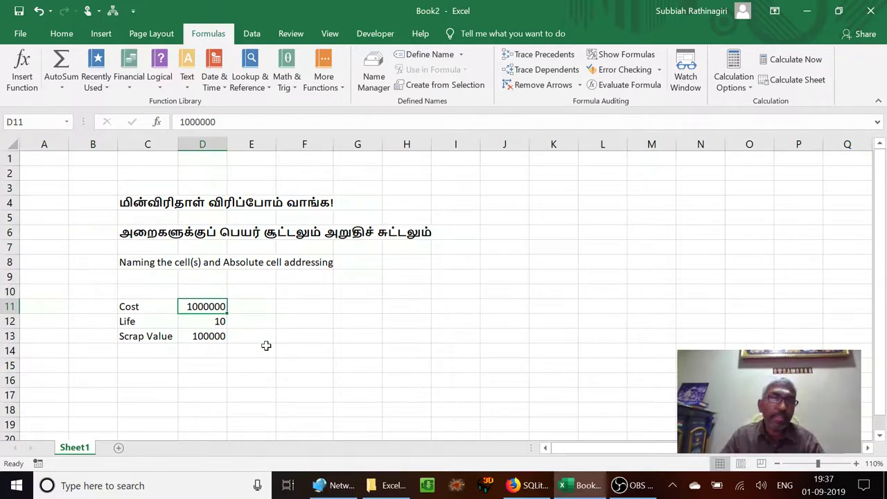
{"action": "left_click", "coordinate": [311, 333]}
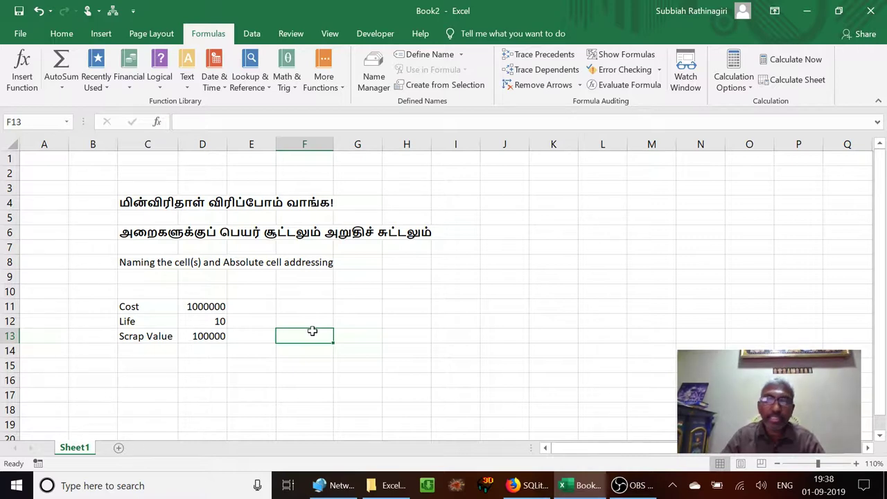
{"action": "key", "text": "Up"}
{"action": "key", "text": "Up"}
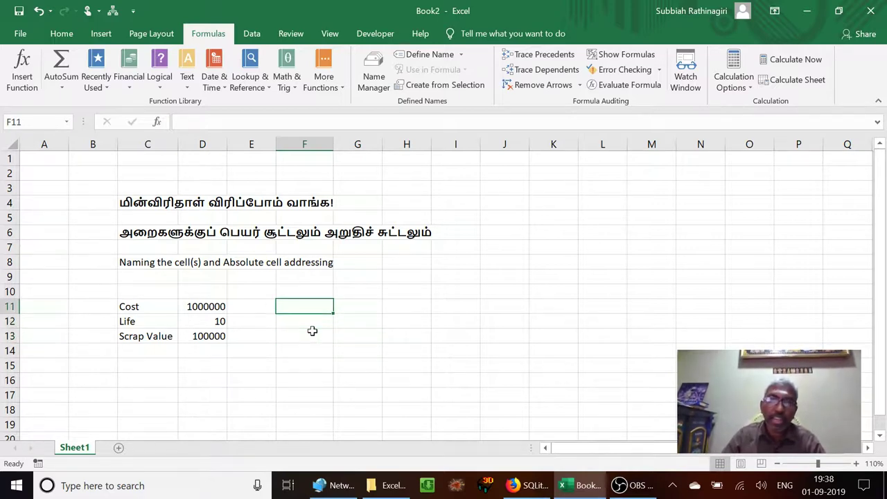
{"action": "type", "text": "=db"}
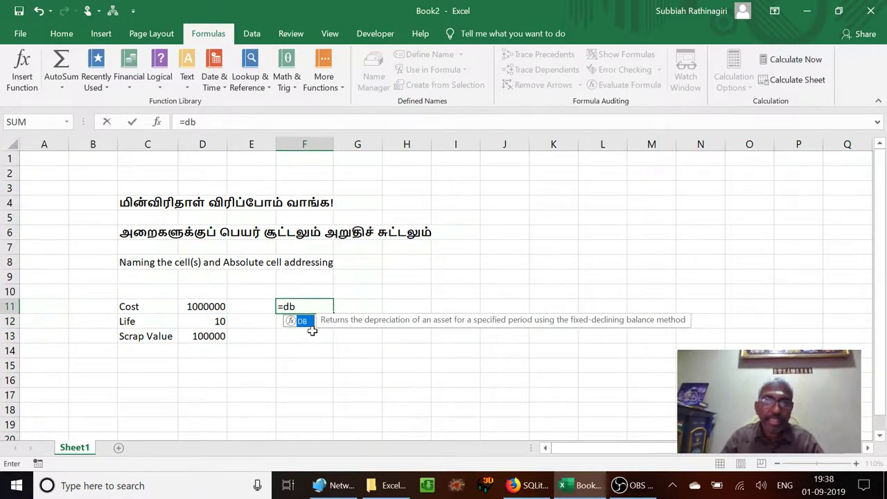
{"action": "key", "text": "Escape"}
- Enter the period numbers 1 to 10 down column B in cells B17 to B26
{"action": "key", "text": "Left"}
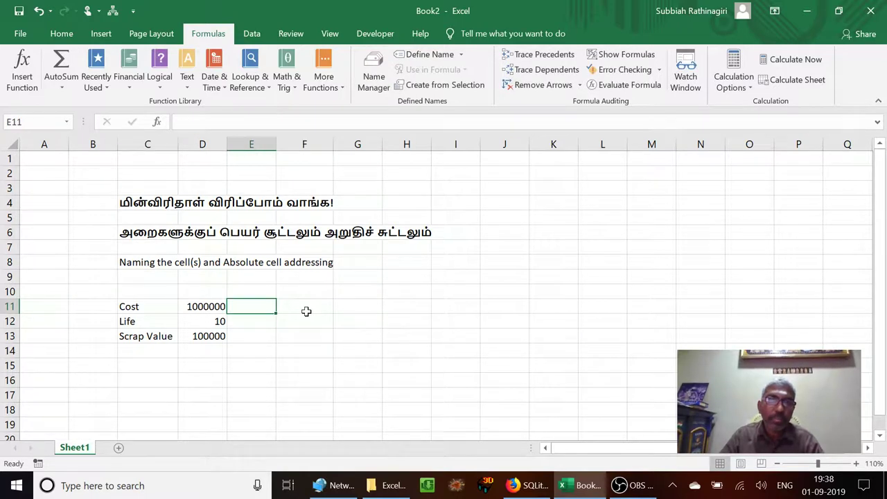
{"action": "key", "text": "Left"}
{"action": "key", "text": "Left"}
{"action": "key", "text": "Left"}
{"action": "key", "text": "Down"}
{"action": "key", "text": "Down"}
{"action": "key", "text": "Down"}
{"action": "key", "text": "Down"}
{"action": "key", "text": "Down"}
{"action": "key", "text": "Down"}
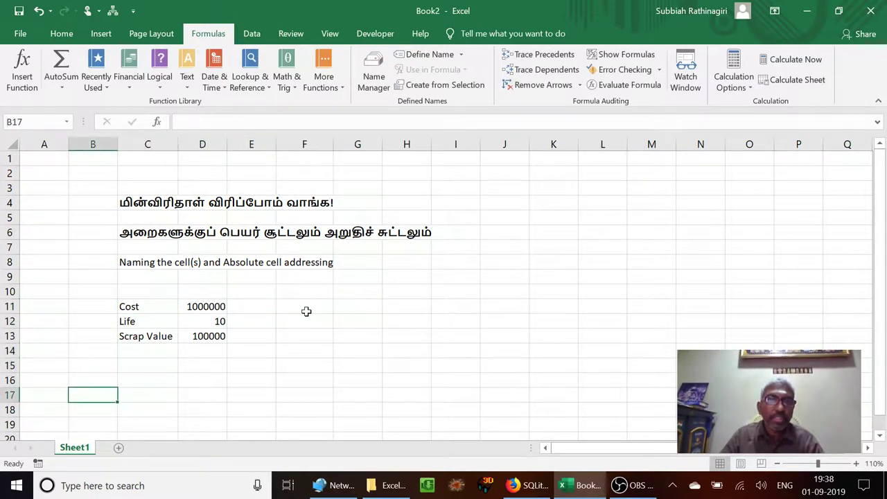
{"action": "type", "text": "1"}
{"action": "key", "text": "Return"}
{"action": "type", "text": "2"}
{"action": "key", "text": "Return"}
{"action": "type", "text": "3"}
{"action": "key", "text": "Return"}
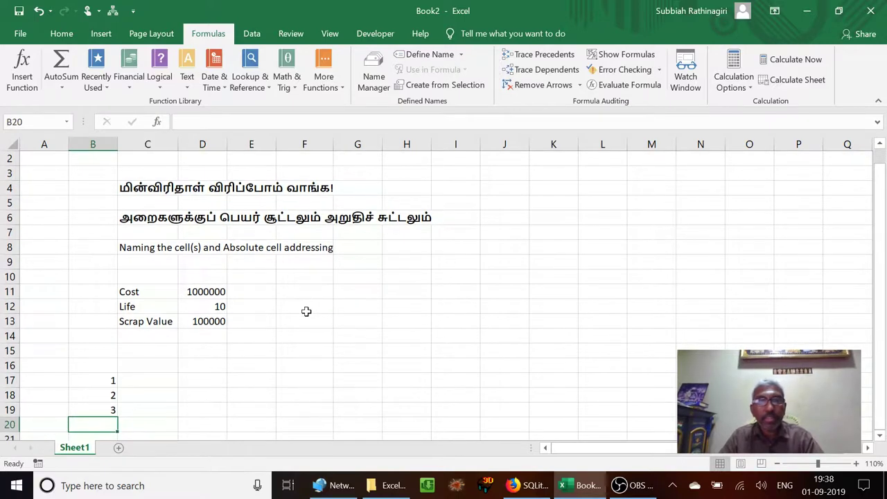
{"action": "type", "text": "4"}
{"action": "key", "text": "Return"}
{"action": "type", "text": "5"}
{"action": "key", "text": "Return"}
{"action": "type", "text": "6"}
{"action": "key", "text": "Return"}
{"action": "type", "text": "7 8"}
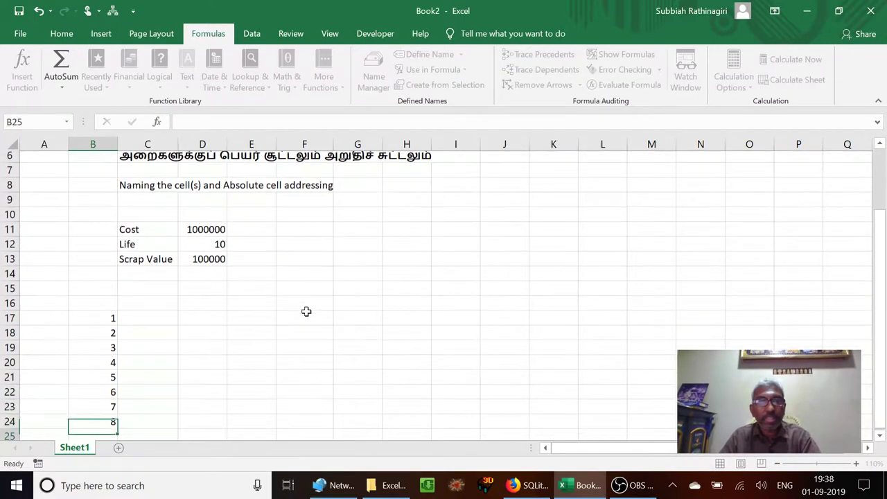
{"action": "key", "text": "Return"}
{"action": "type", "text": "9"}
{"action": "key", "text": "Return"}
{"action": "type", "text": "10"}
{"action": "key", "text": "Up"}
- Begin a DB depreciation formula in C17 with the absolute reference $D$11 as the cost argument
{"action": "key", "text": "Up"}
{"action": "key", "text": "Up"}
{"action": "key", "text": "Up"}
{"action": "key", "text": "Up"}
{"action": "key", "text": "Up"}
{"action": "key", "text": "Up"}
{"action": "key", "text": "Up"}
{"action": "key", "text": "Up"}
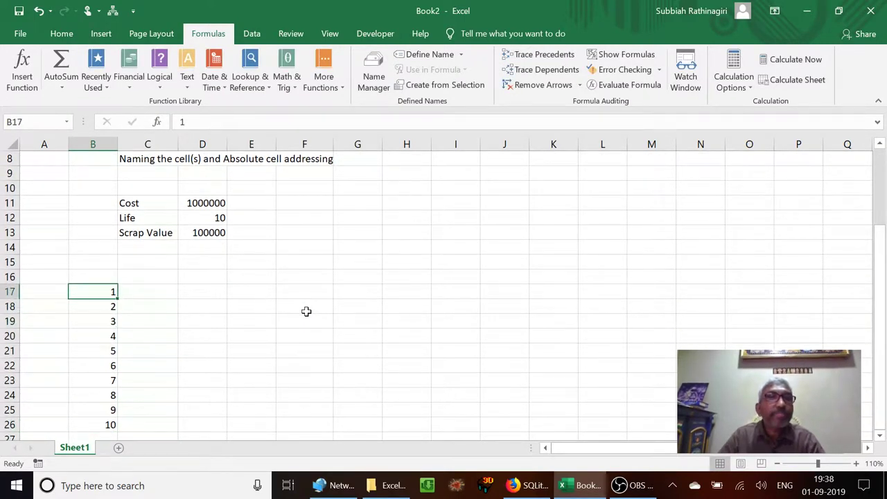
{"action": "key", "text": "Right"}
{"action": "type", "text": "=db"}
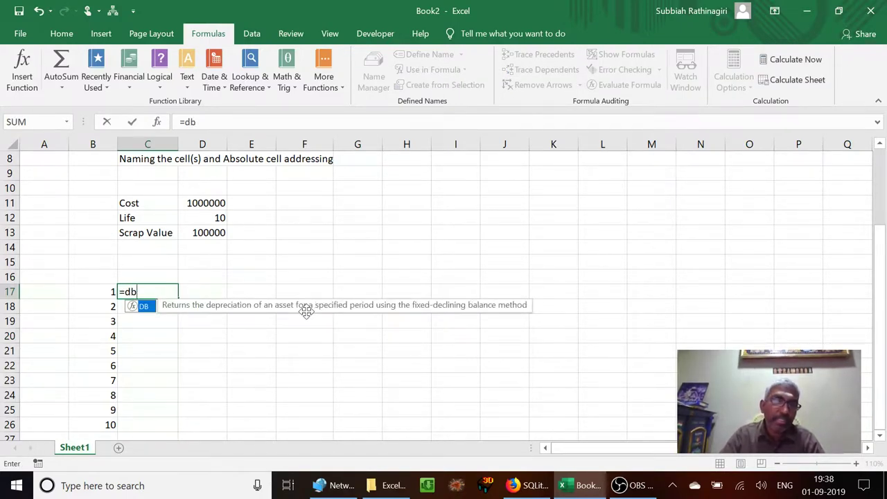
{"action": "type", "text": "("}
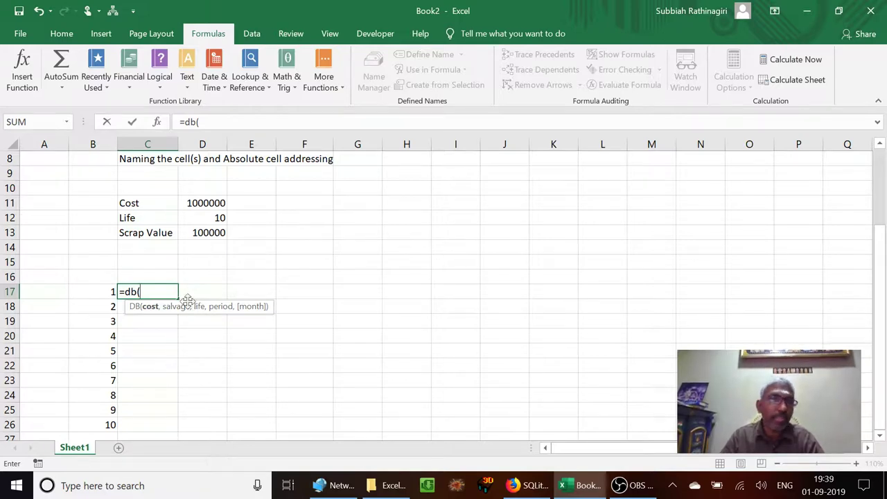
{"action": "key", "text": "F2"}
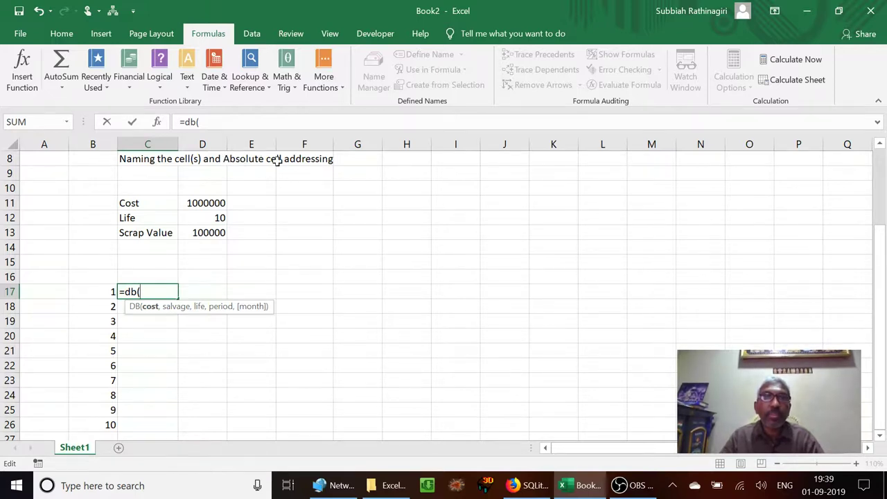
{"action": "left_click", "coordinate": [216, 202]}
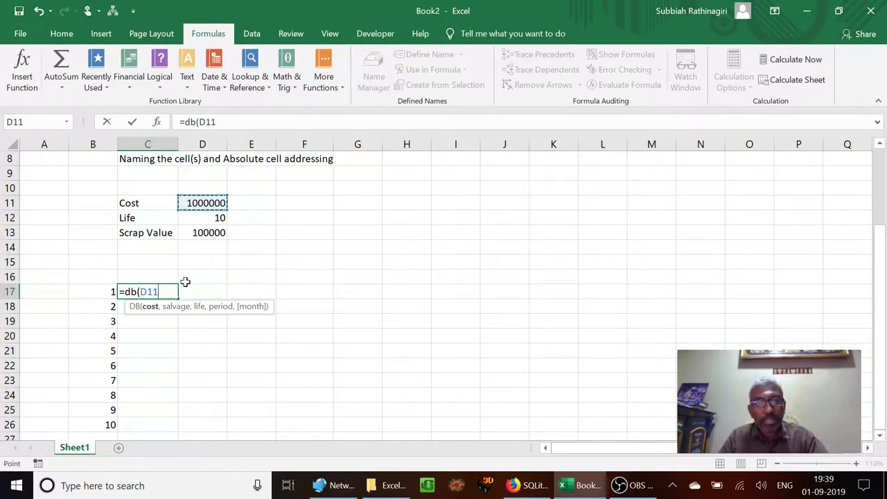
{"action": "key", "text": "F4"}
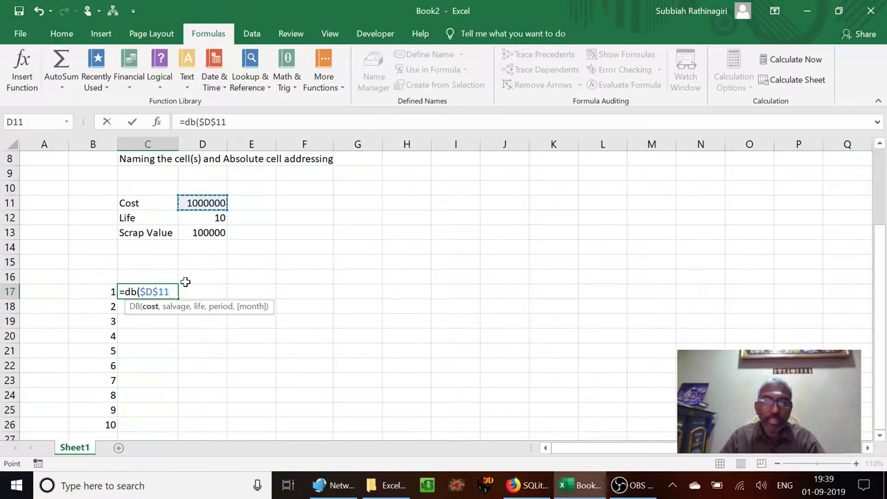
{"action": "type", "text": ","}
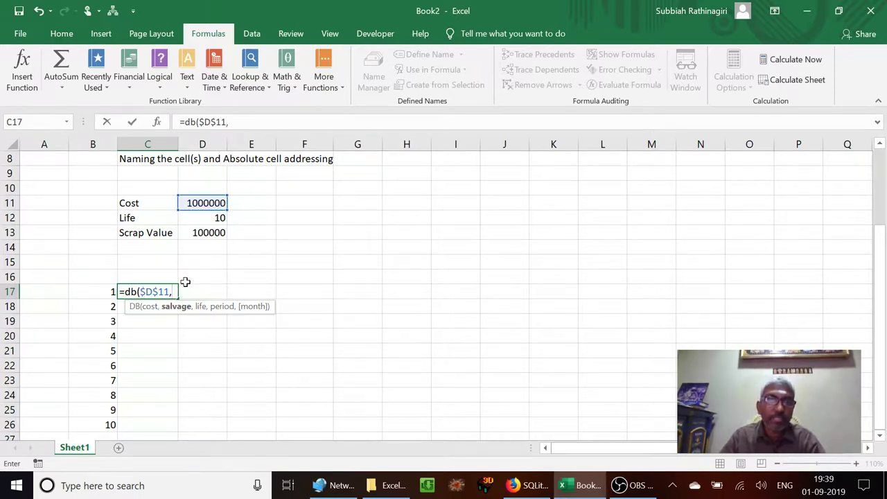
- Complete the C17 formula with $D$13 as salvage, $D$12 as life and the relative reference B17 as period
{"action": "left_click", "coordinate": [203, 233]}
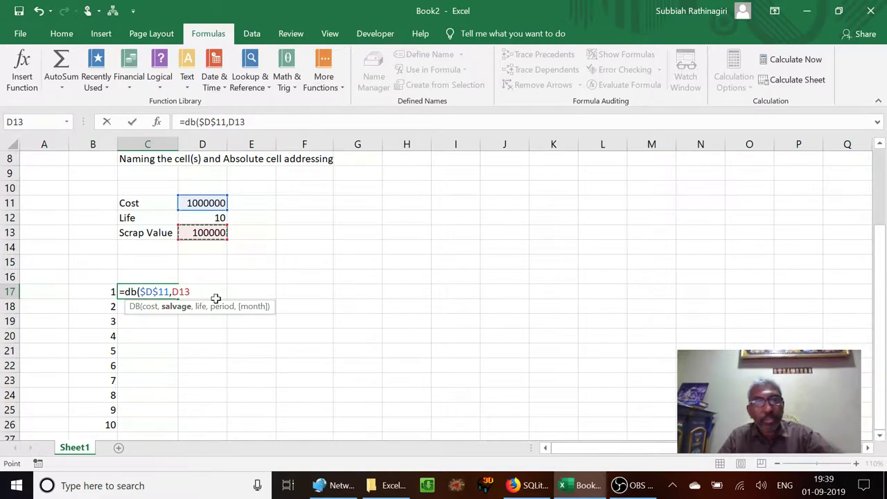
{"action": "key", "text": "F4"}
{"action": "type", "text": ","}
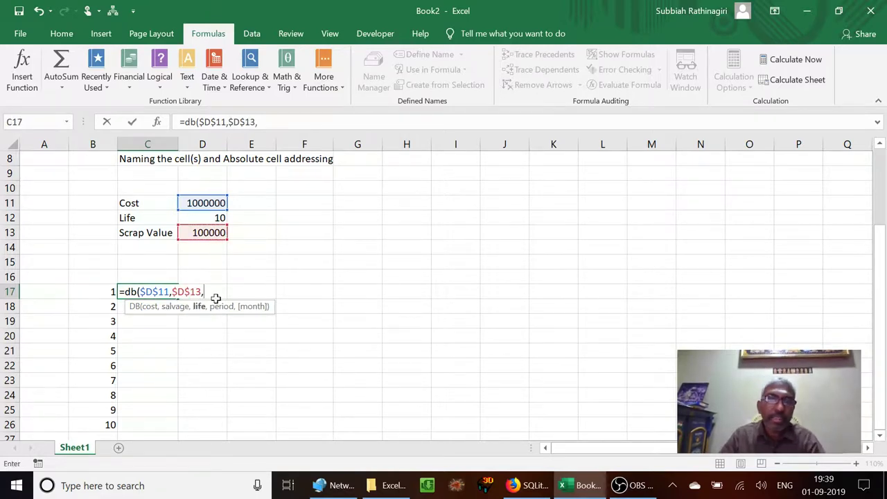
{"action": "left_click", "coordinate": [215, 219]}
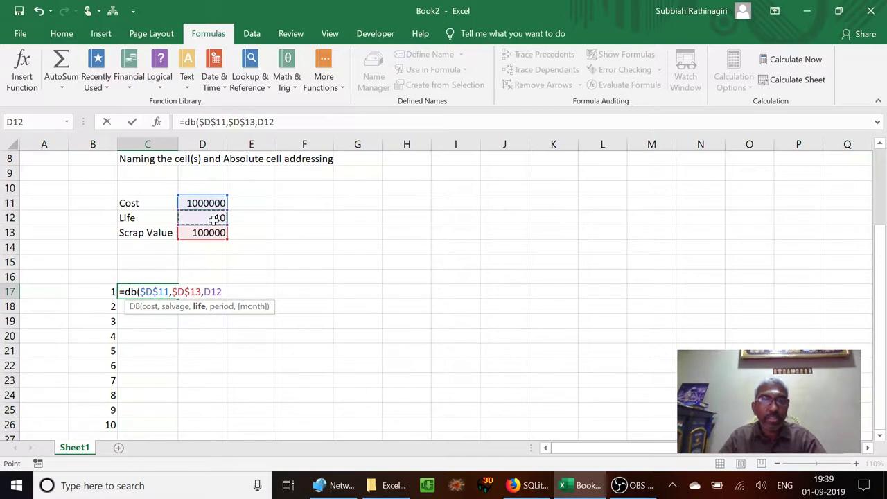
{"action": "key", "text": "F4"}
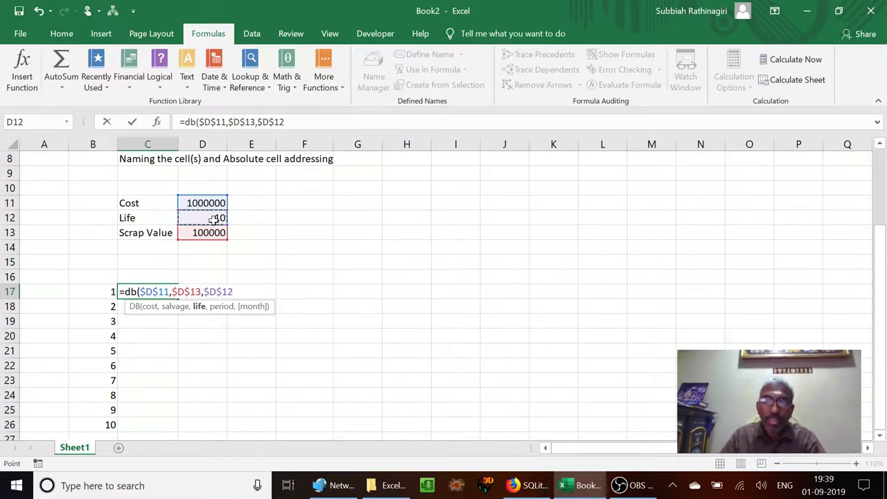
{"action": "type", "text": ","}
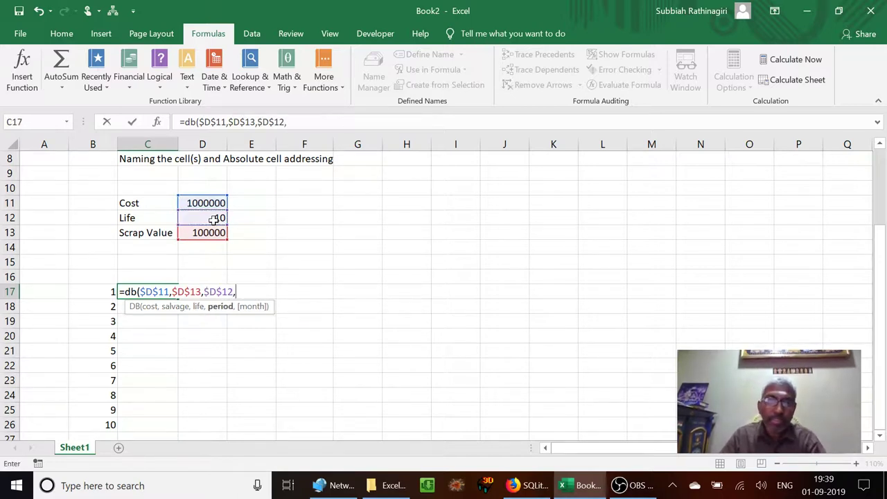
{"action": "left_click", "coordinate": [100, 296]}
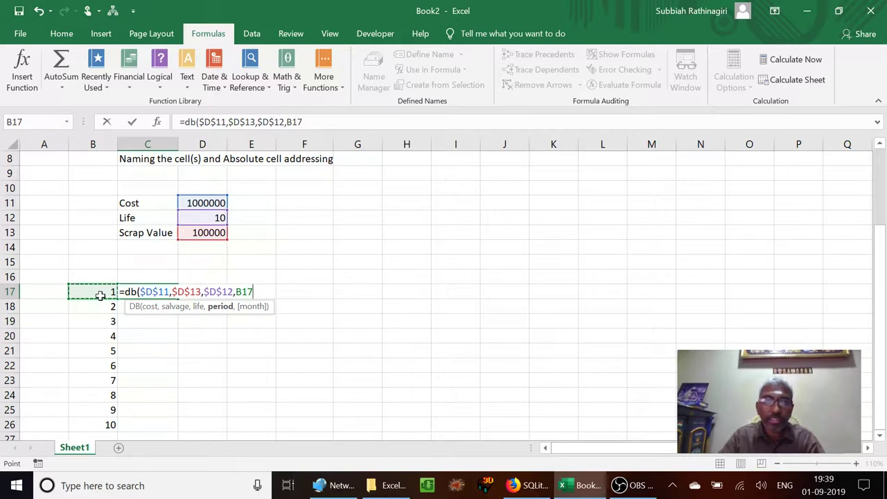
{"action": "type", "text": ")"}
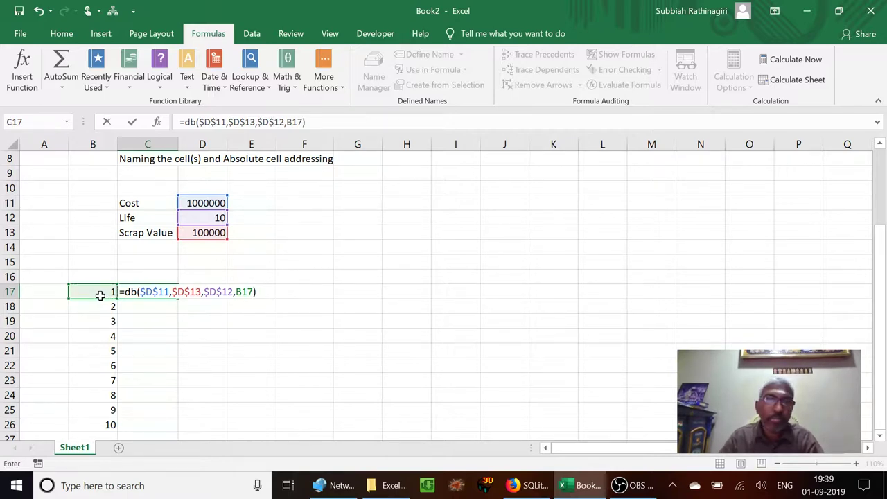
{"action": "key", "text": "Return"}
{"action": "key", "text": "Up"}
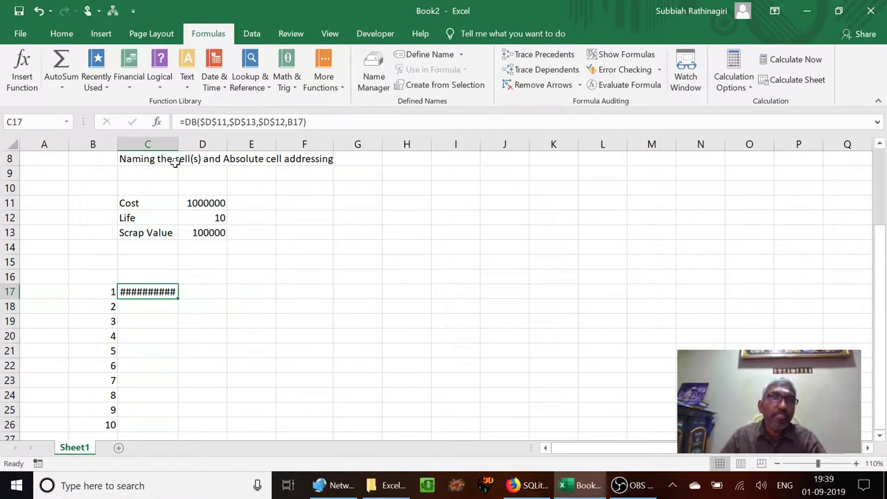
- Widen column C to fit the depreciation amount and fill the C17 formula down to C26
{"action": "left_click_drag", "start_coordinate": [178, 144], "coordinate": [185, 145]}
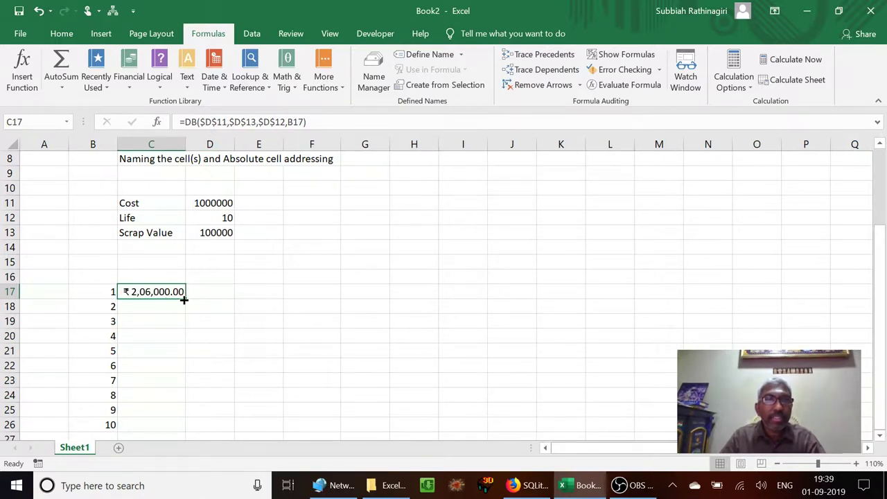
{"action": "left_click_drag", "start_coordinate": [184, 299], "coordinate": [186, 433]}
- Clear the DB depreciation formulas from C17 to C26
{"action": "left_click", "coordinate": [174, 291]}
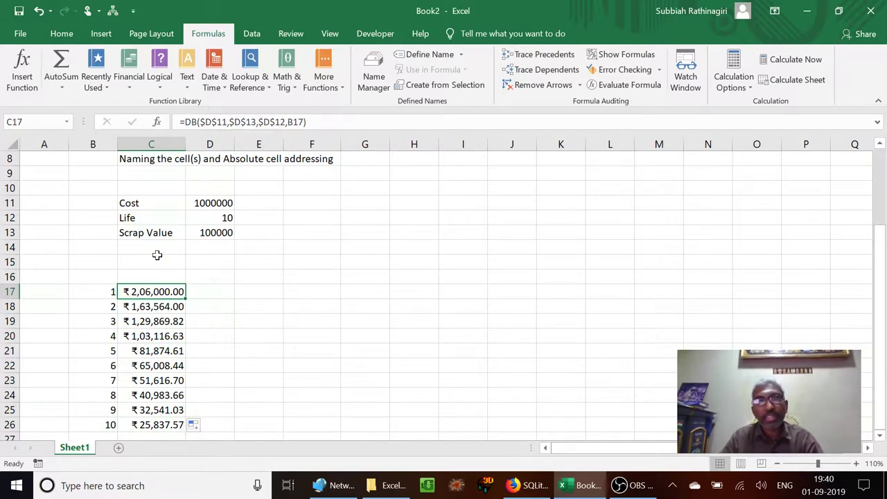
{"action": "key", "text": "shift+Down"}
{"action": "key", "text": "shift+Down"}
{"action": "key", "text": "shift+Down"}
{"action": "key", "text": "shift+Down"}
{"action": "key", "text": "shift+Down"}
{"action": "key", "text": "shift+Down"}
{"action": "key", "text": "shift+Down"}
{"action": "key", "text": "shift+Down"}
{"action": "key", "text": "shift+Down"}
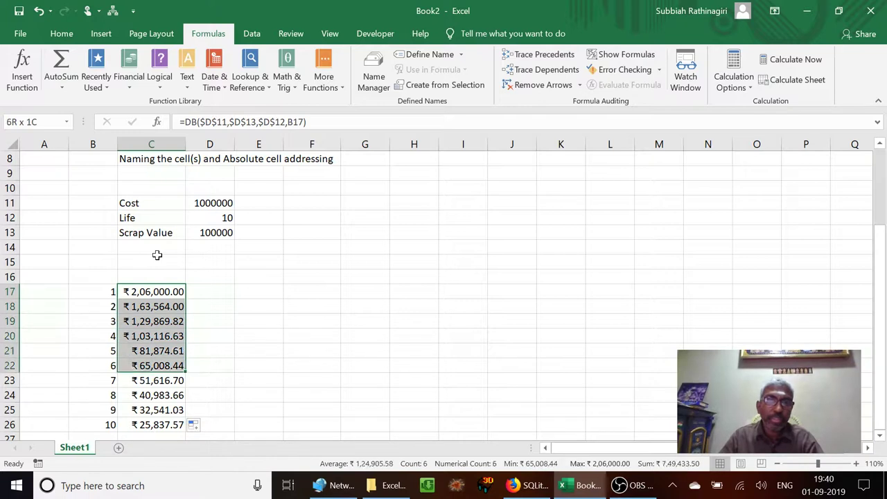
{"action": "key", "text": "Delete"}
{"action": "left_click", "coordinate": [211, 203]}
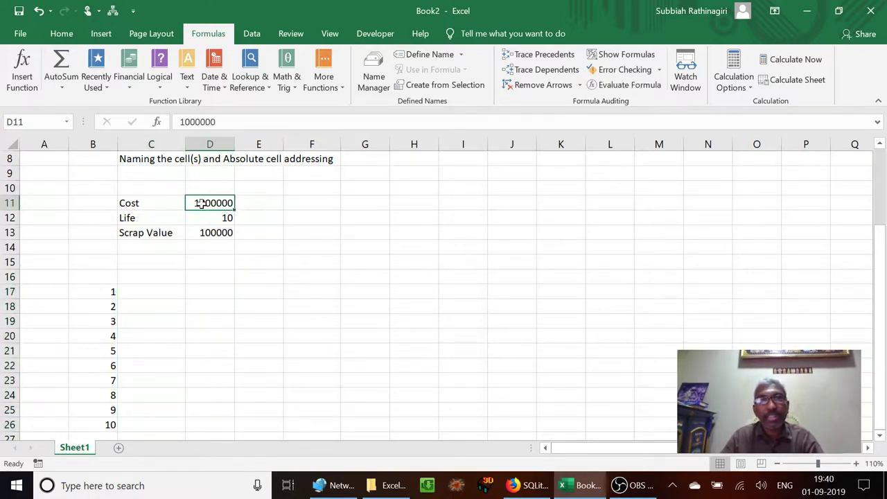
{"action": "left_click", "coordinate": [28, 121]}
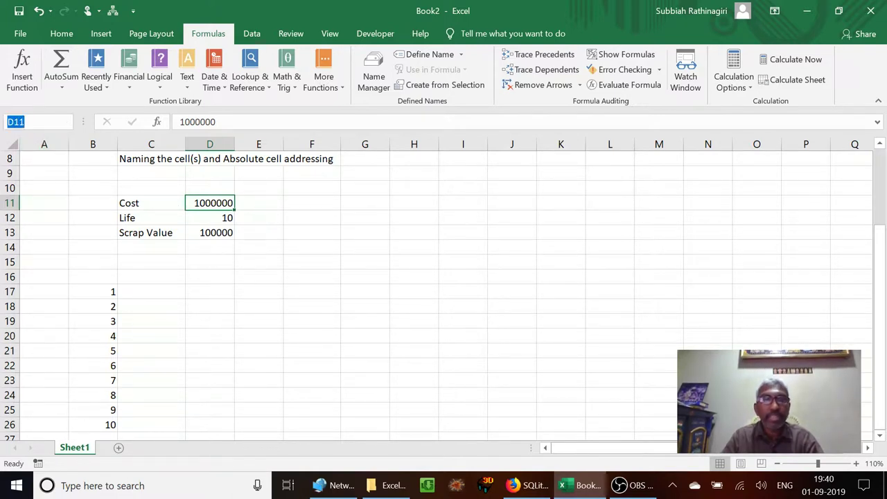
{"action": "type", "text": "Cost"}
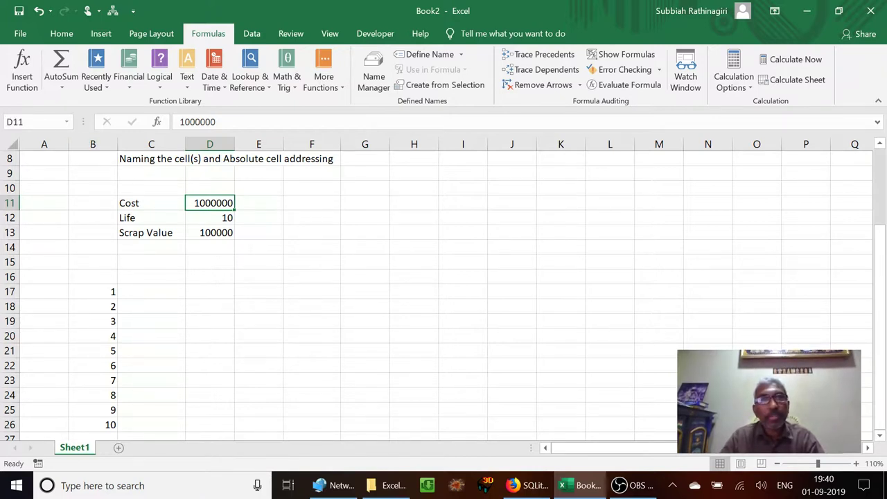
- Create names for the amounts in C11:D13 from the labels in the left column of that range
{"action": "left_click", "coordinate": [145, 202]}
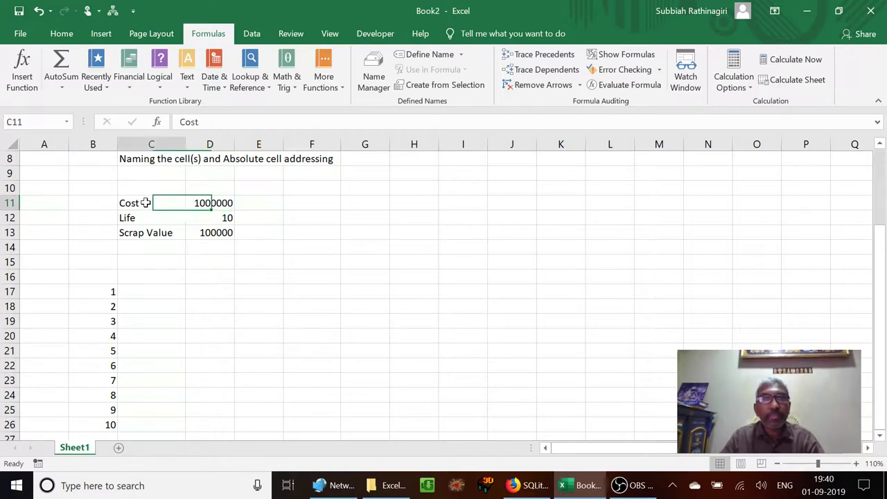
{"action": "key", "text": "shift+Right"}
{"action": "key", "text": "shift+Down"}
{"action": "key", "text": "shift+Down"}
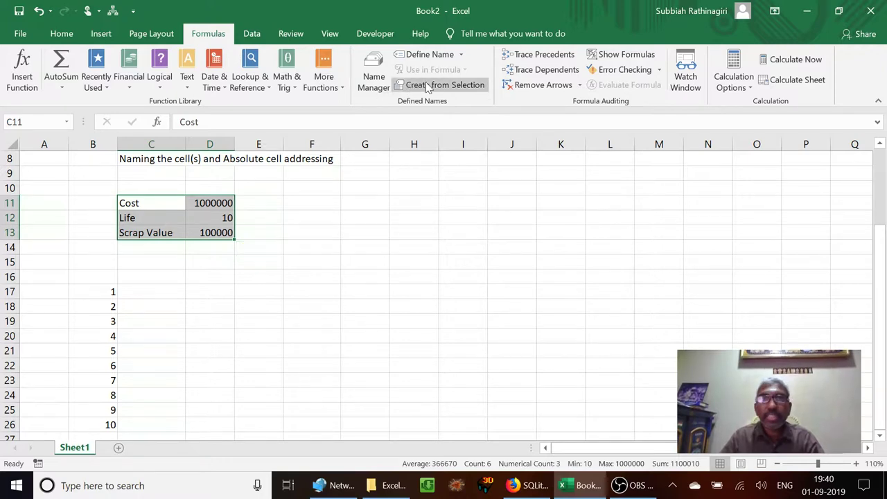
{"action": "left_click", "coordinate": [69, 38]}
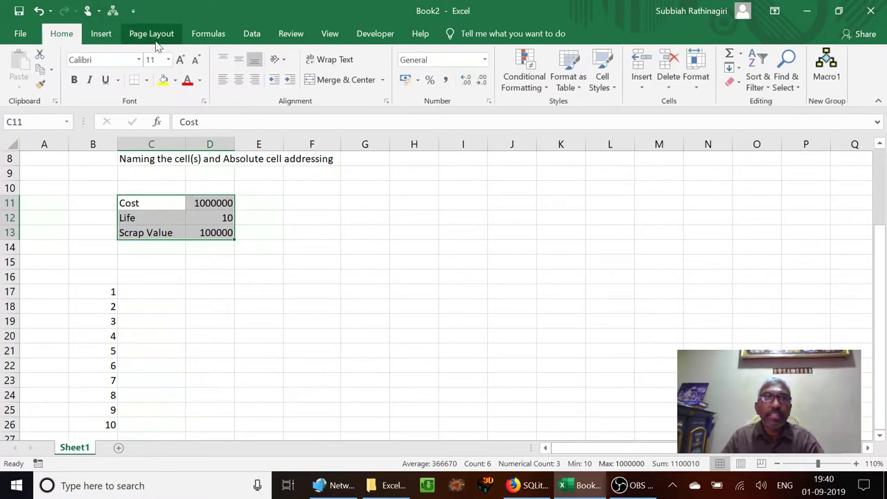
{"action": "left_click", "coordinate": [206, 39]}
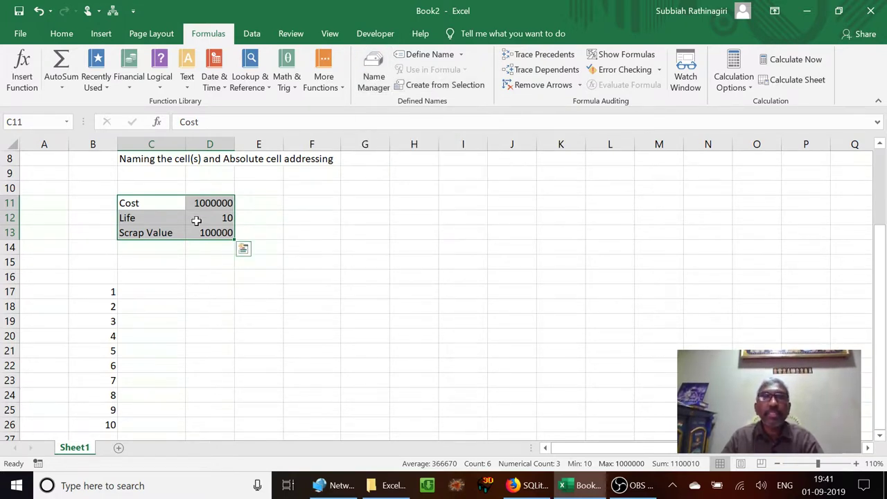
{"action": "left_click", "coordinate": [425, 88]}
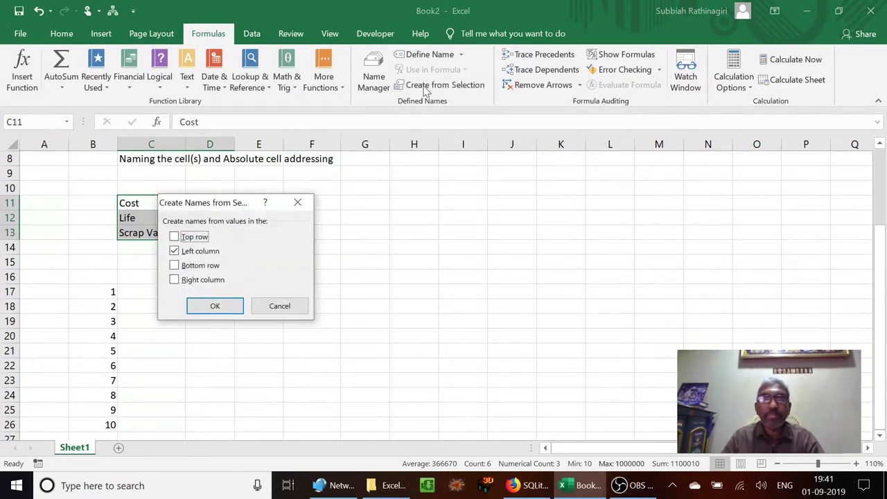
{"action": "left_click_drag", "start_coordinate": [223, 203], "coordinate": [339, 161]}
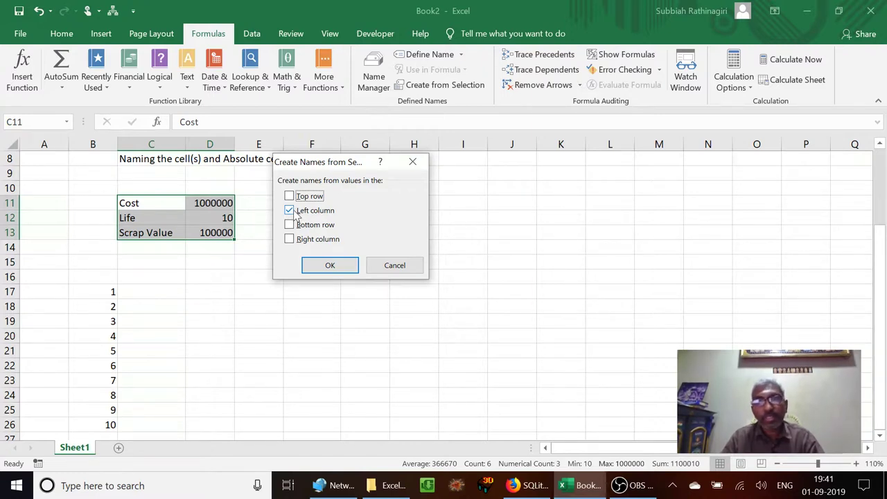
{"action": "left_click", "coordinate": [330, 267]}
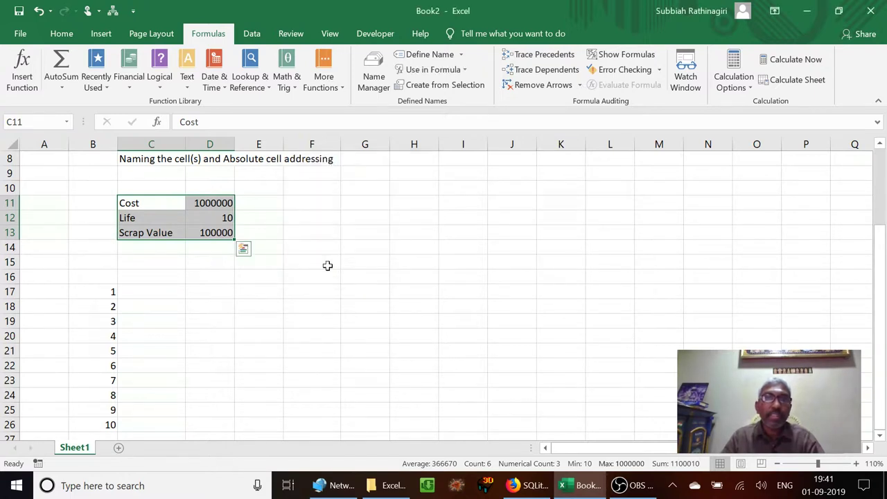
- Check the names assigned to the cost, life and scrap value cells D11, D12 and D13
{"action": "left_click", "coordinate": [212, 204]}
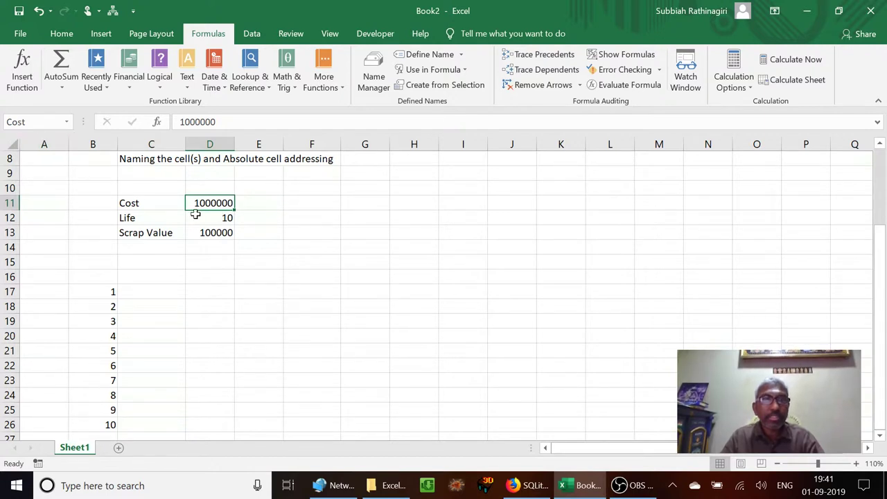
{"action": "left_click", "coordinate": [195, 217]}
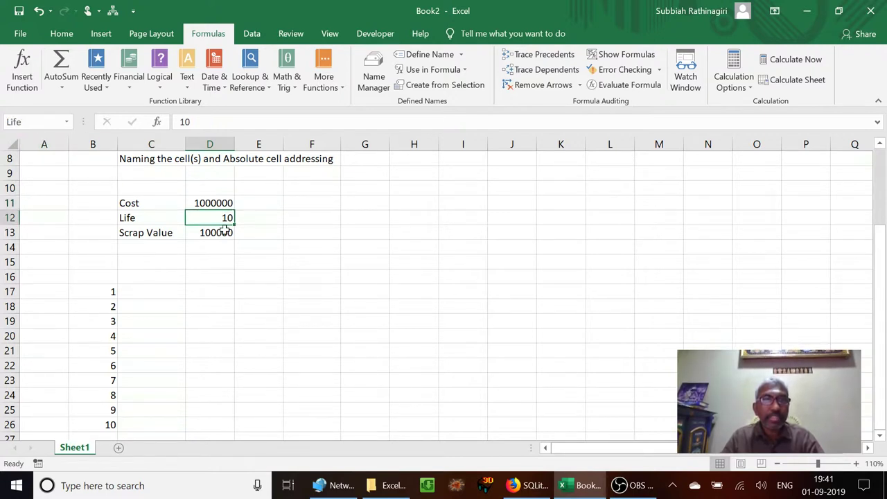
{"action": "left_click", "coordinate": [217, 233]}
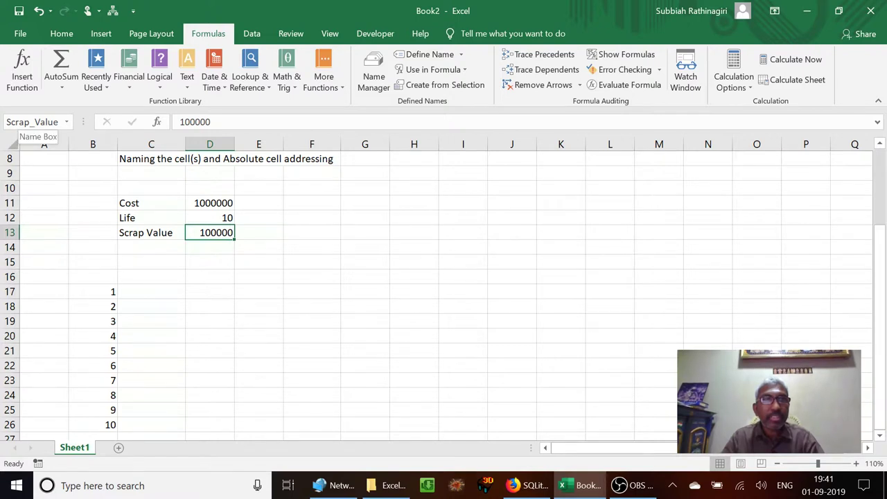
{"action": "left_click", "coordinate": [31, 122]}
{"action": "left_click", "coordinate": [29, 122]}
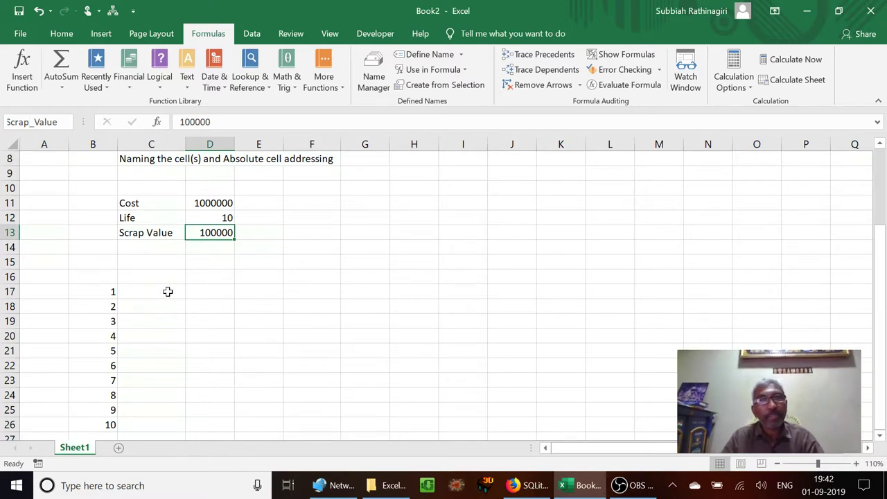
- Enter =DB(Cost,Scrap_Value,Life,B17) in C17 using the named cells and fill the formula down to C26
{"action": "left_click", "coordinate": [165, 292]}
{"action": "type", "text": "="}
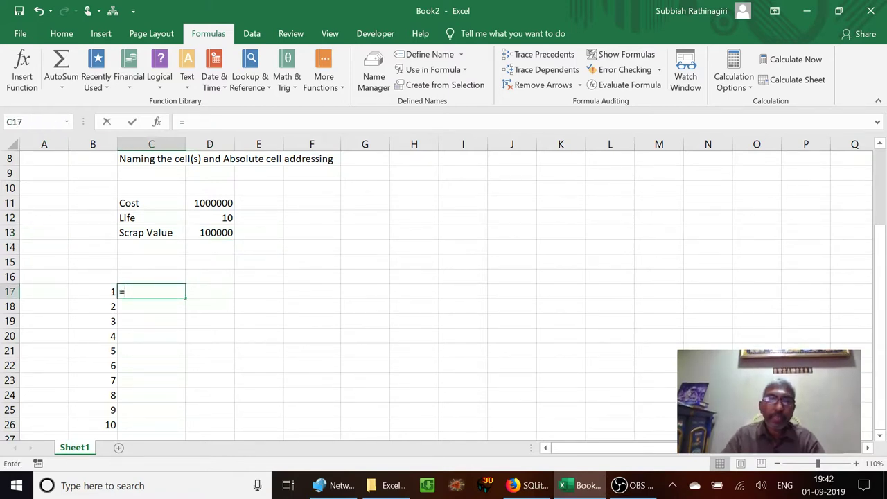
{"action": "type", "text": "db("}
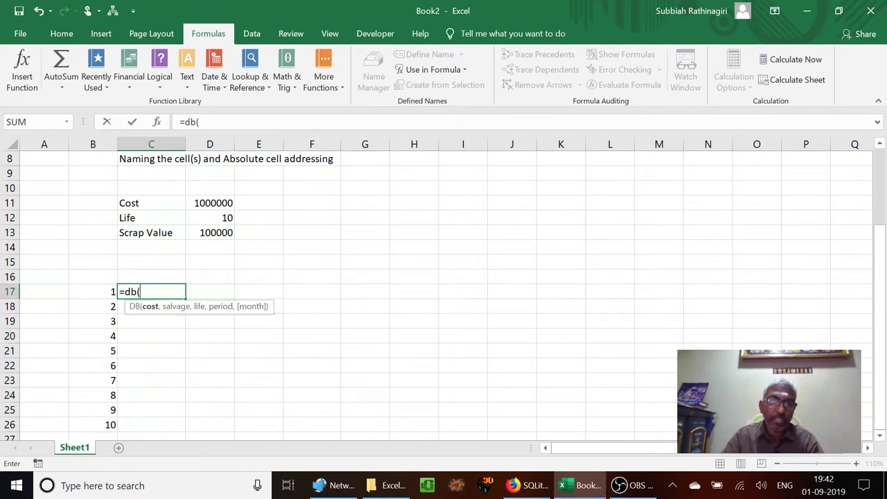
{"action": "type", "text": "cost"}
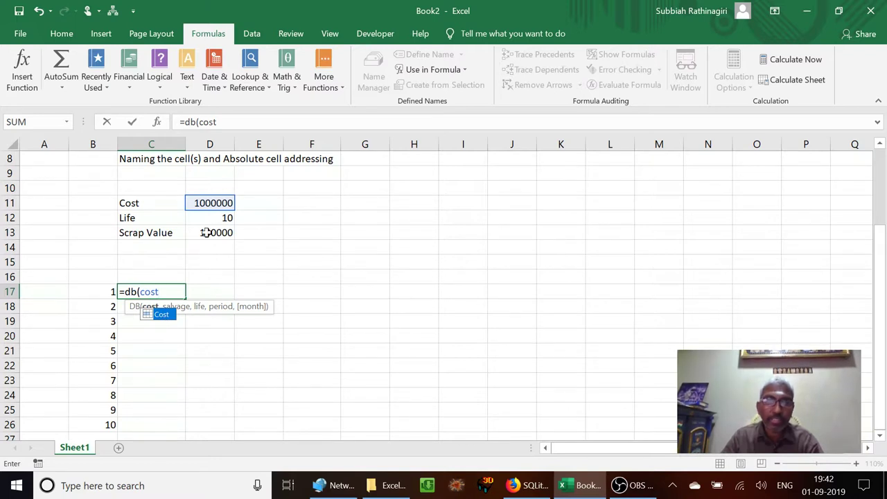
{"action": "type", "text": ","}
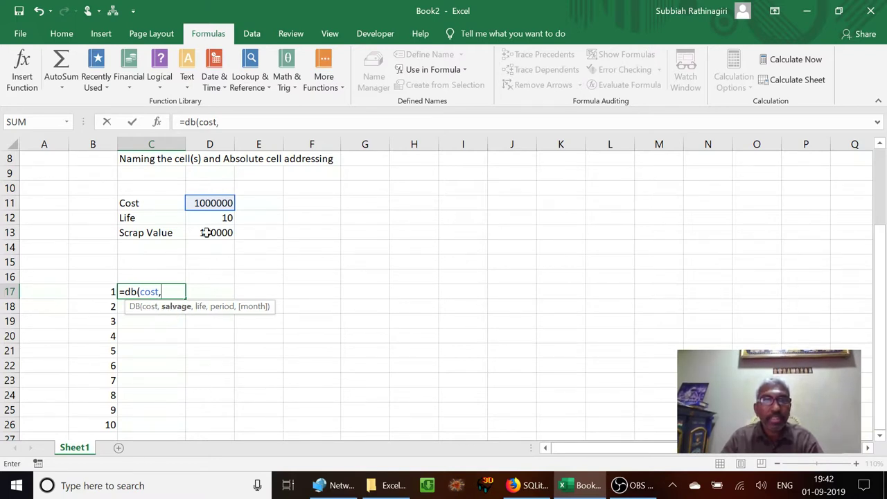
{"action": "type", "text": "scrap"}
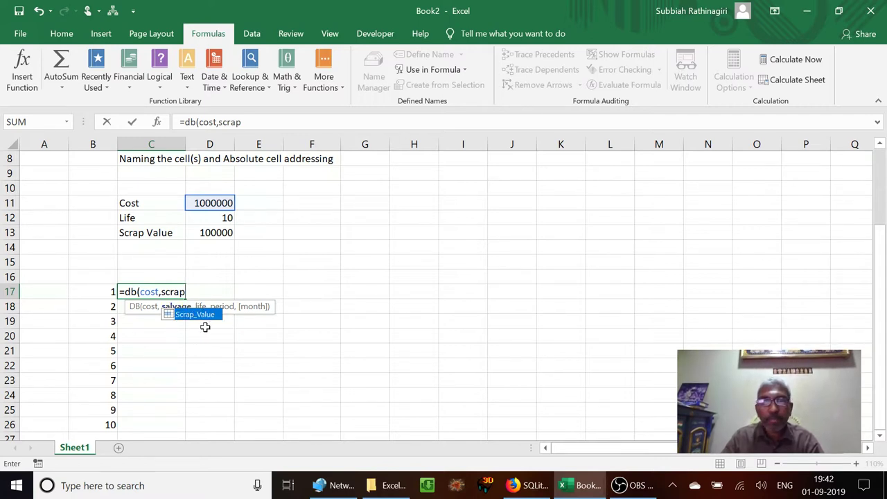
{"action": "key", "text": "Tab"}
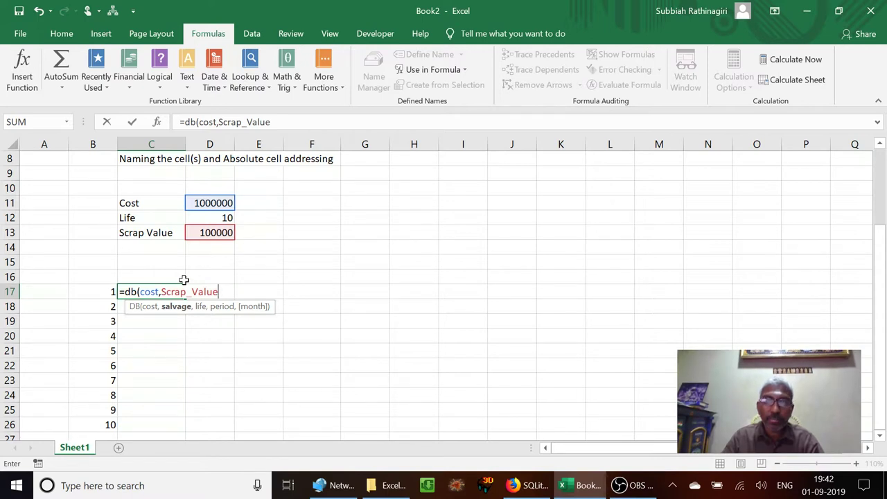
{"action": "type", "text": ",life"}
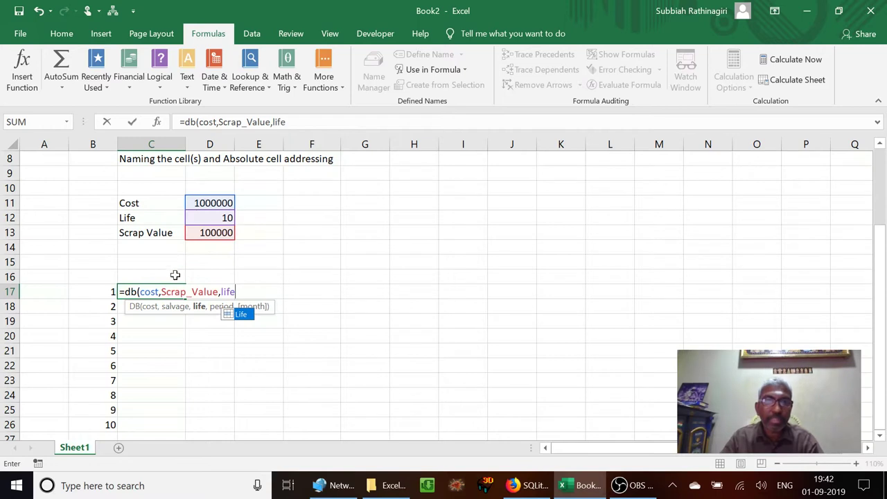
{"action": "type", "text": ","}
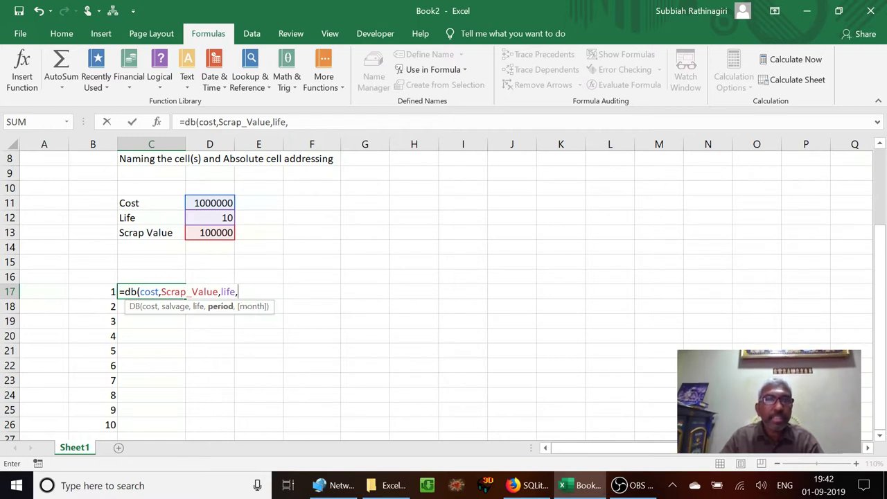
{"action": "left_click", "coordinate": [100, 292]}
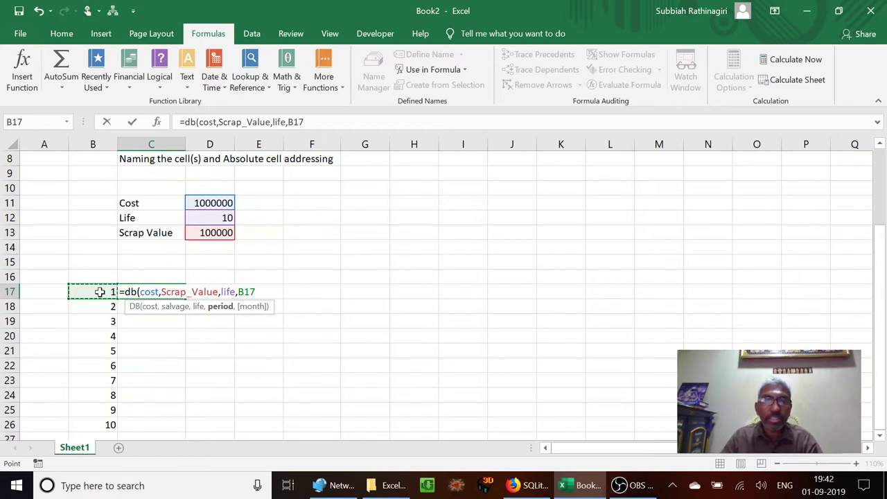
{"action": "type", "text": ")"}
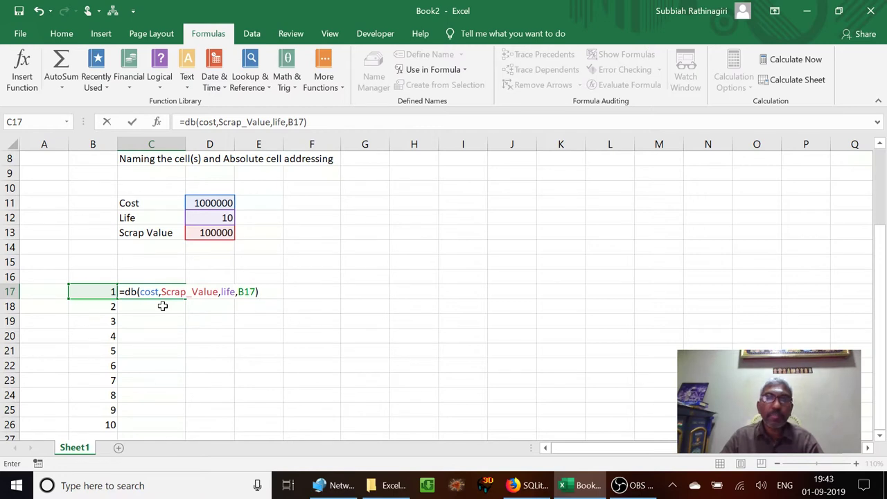
{"action": "key", "text": "Return"}
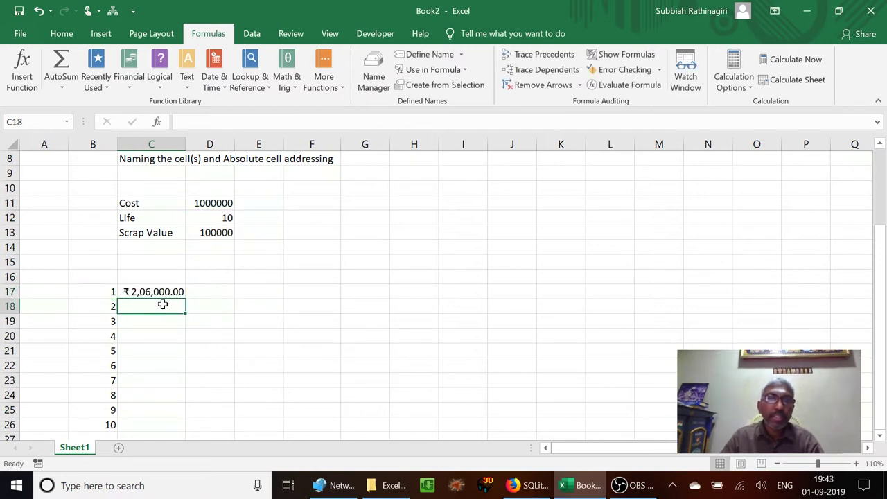
{"action": "left_click", "coordinate": [162, 291]}
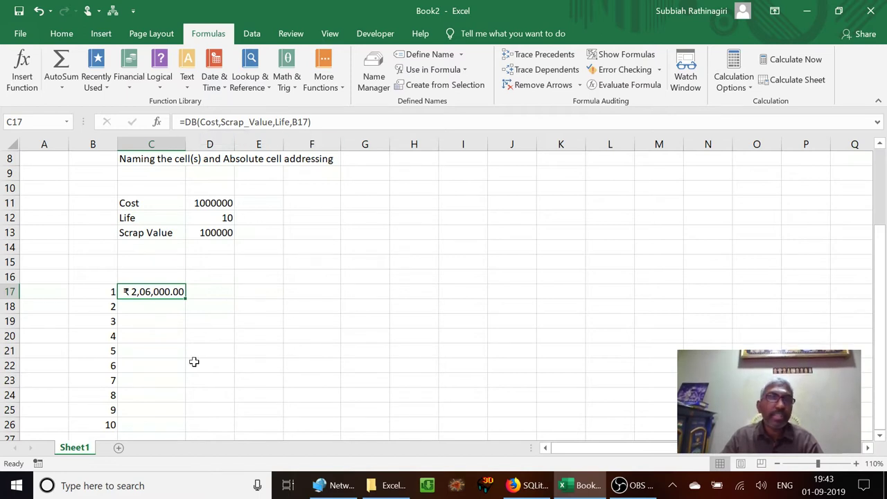
{"action": "double_click", "coordinate": [185, 301]}
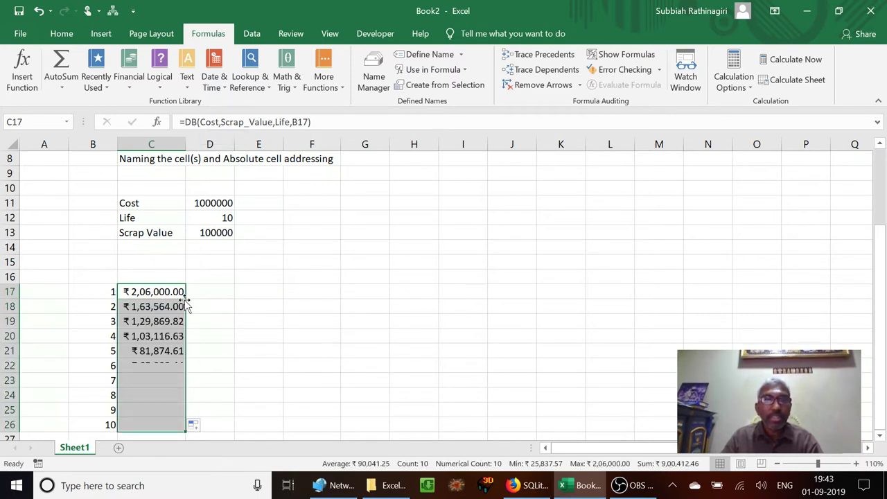
- Examine the filled depreciation formulas from C17 to C25 to compare their named references and period references
{"action": "left_click", "coordinate": [169, 312]}
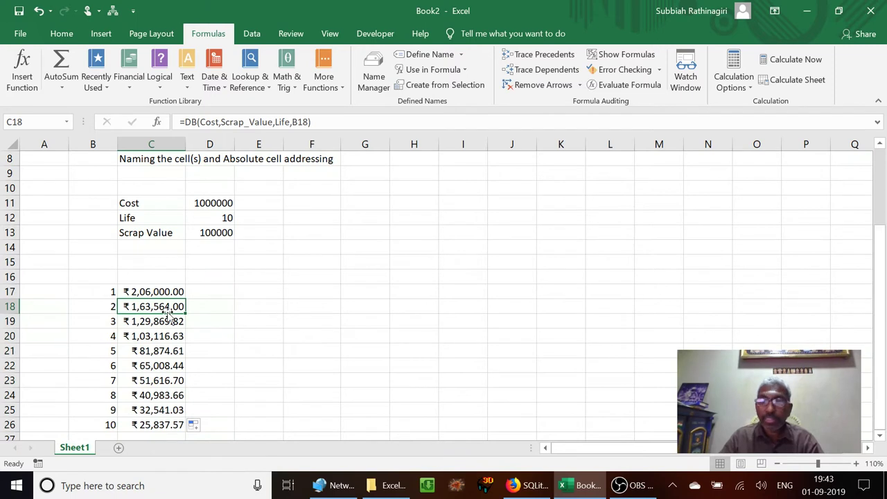
{"action": "key", "text": "Down"}
{"action": "key", "text": "Down"}
{"action": "key", "text": "Down"}
{"action": "key", "text": "Down"}
{"action": "key", "text": "Down"}
{"action": "key", "text": "Down"}
{"action": "key", "text": "Down"}
{"action": "key", "text": "Up"}
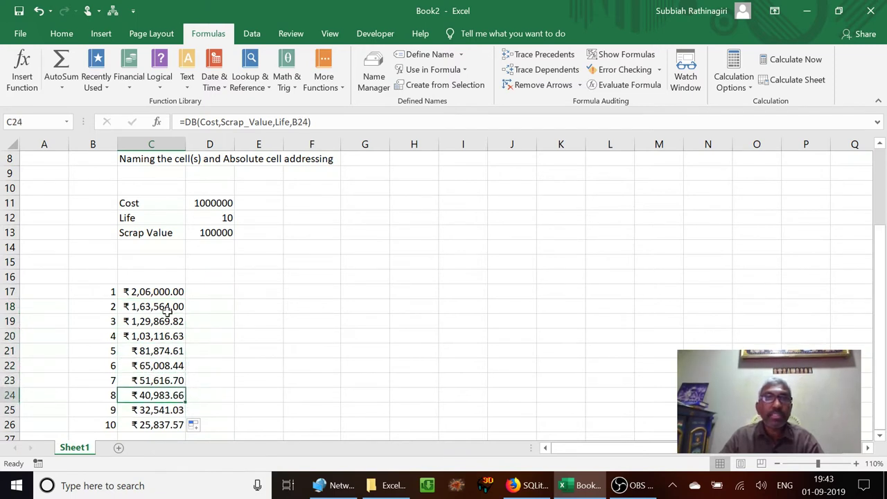
{"action": "key", "text": "Up"}
{"action": "key", "text": "Up"}
{"action": "key", "text": "Up"}
{"action": "key", "text": "Up"}
{"action": "key", "text": "Up"}
{"action": "key", "text": "Up"}
{"action": "key", "text": "Up"}
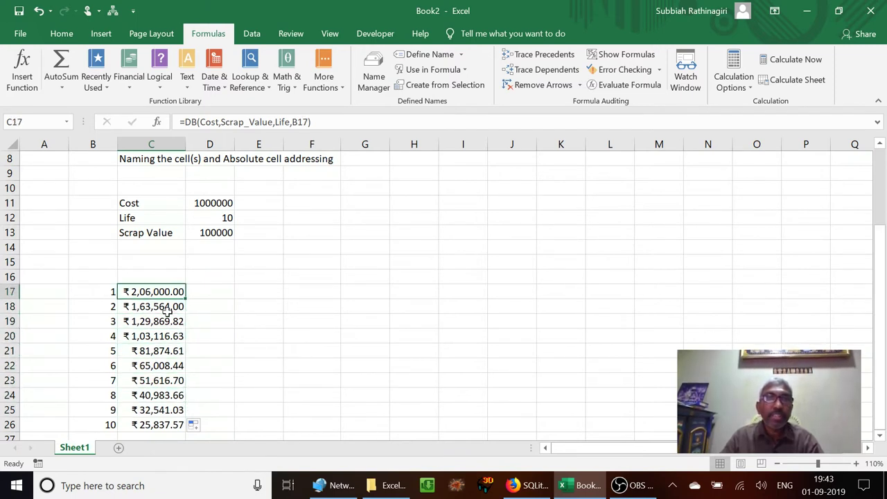
- Check the name of the cost cell D11 against its use in the depreciation formulas from C17 downward
{"action": "left_click", "coordinate": [205, 198]}
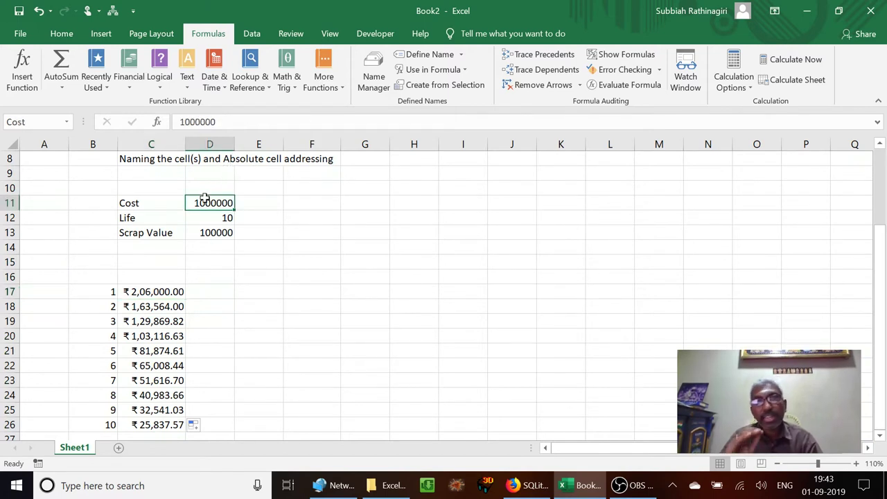
{"action": "left_click", "coordinate": [153, 293]}
{"action": "key", "text": "Down"}
{"action": "key", "text": "Down"}
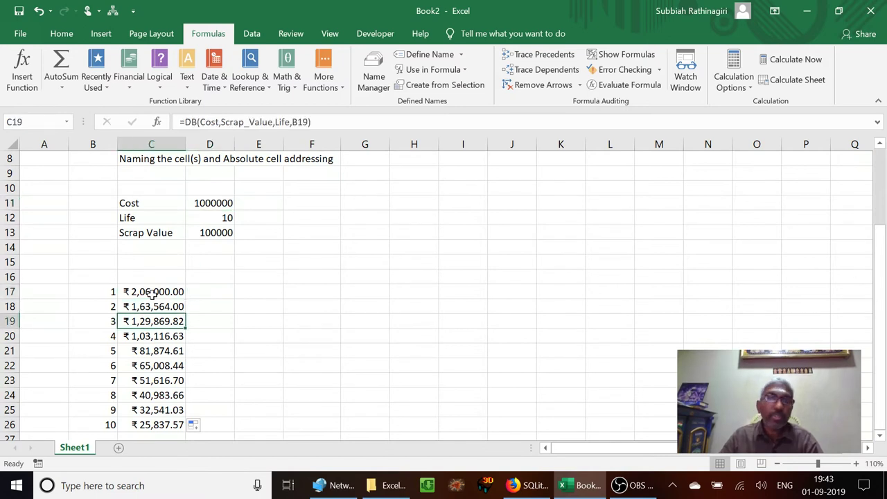
{"action": "key", "text": "Down"}
{"action": "key", "text": "Down"}
{"action": "scroll", "coordinate": [154, 294], "scroll_direction": "down", "scroll_amount": 1}
{"action": "left_click", "coordinate": [153, 294]}
{"action": "key", "text": "Up"}
{"action": "key", "text": "Up"}
{"action": "key", "text": "Up"}
{"action": "key", "text": "Up"}
{"action": "key", "text": "Up"}
{"action": "key", "text": "Up"}
{"action": "key", "text": "Up"}
{"action": "key", "text": "Up"}
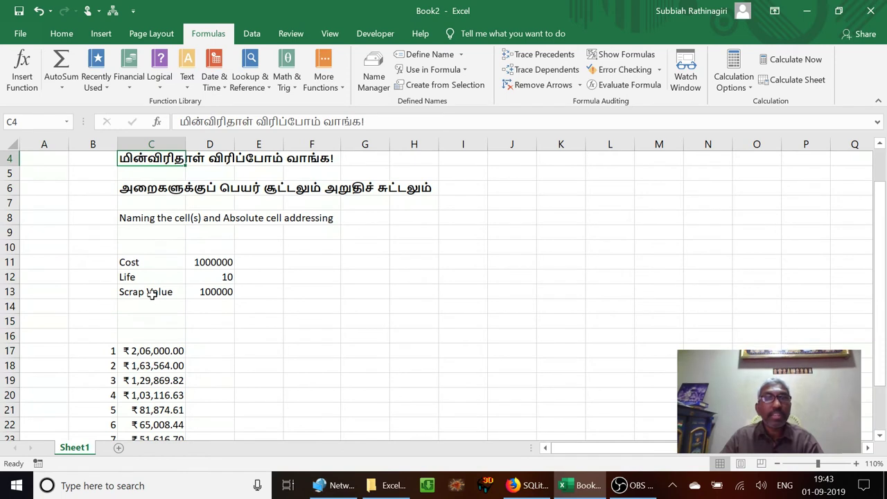
{"action": "key", "text": "Down"}
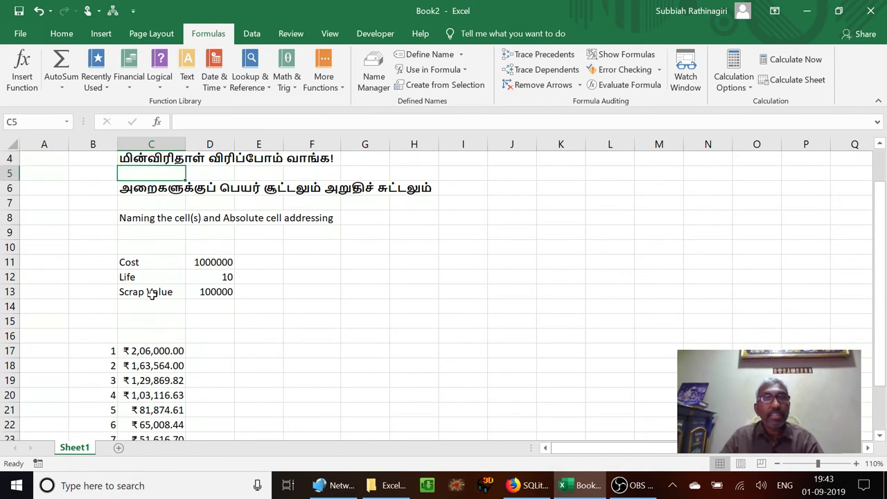